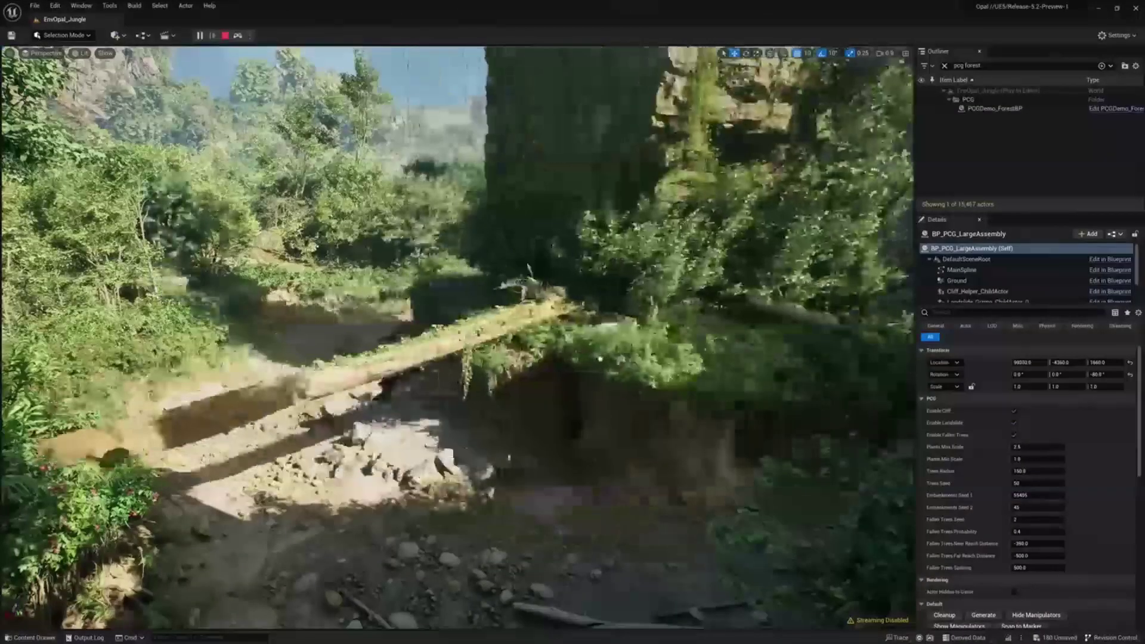
{"action": "left_click_drag", "start_coordinate": [634, 355], "coordinate": [651, 355]}
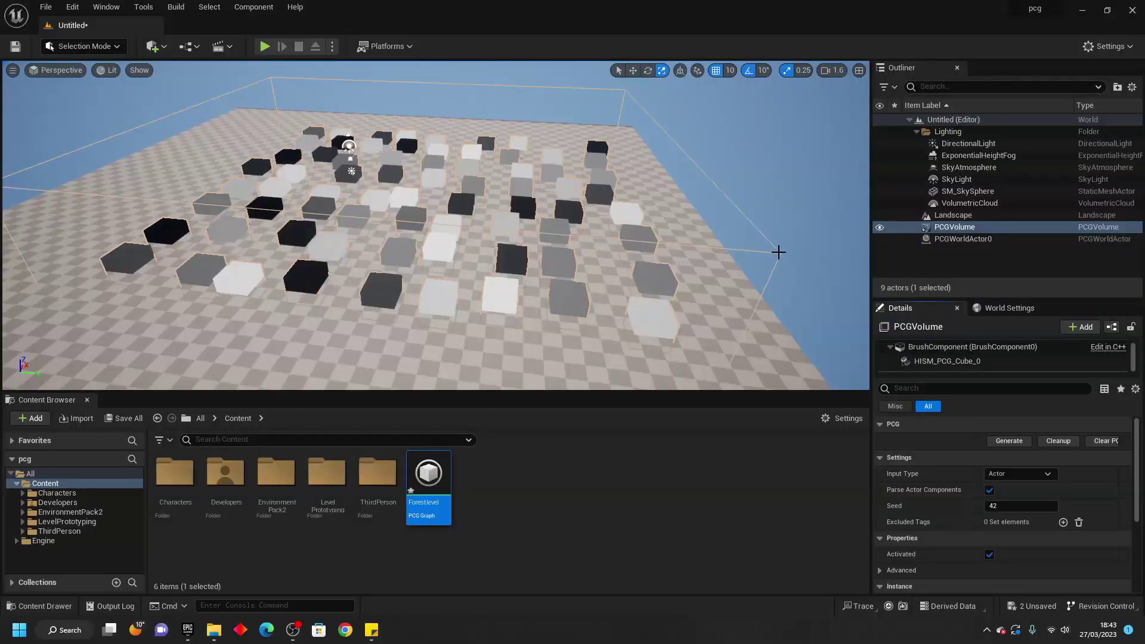
- Reduce the PCG volume's Y scale to 9.0 and move the volume along its Y axis
{"action": "left_click", "coordinate": [779, 252]}
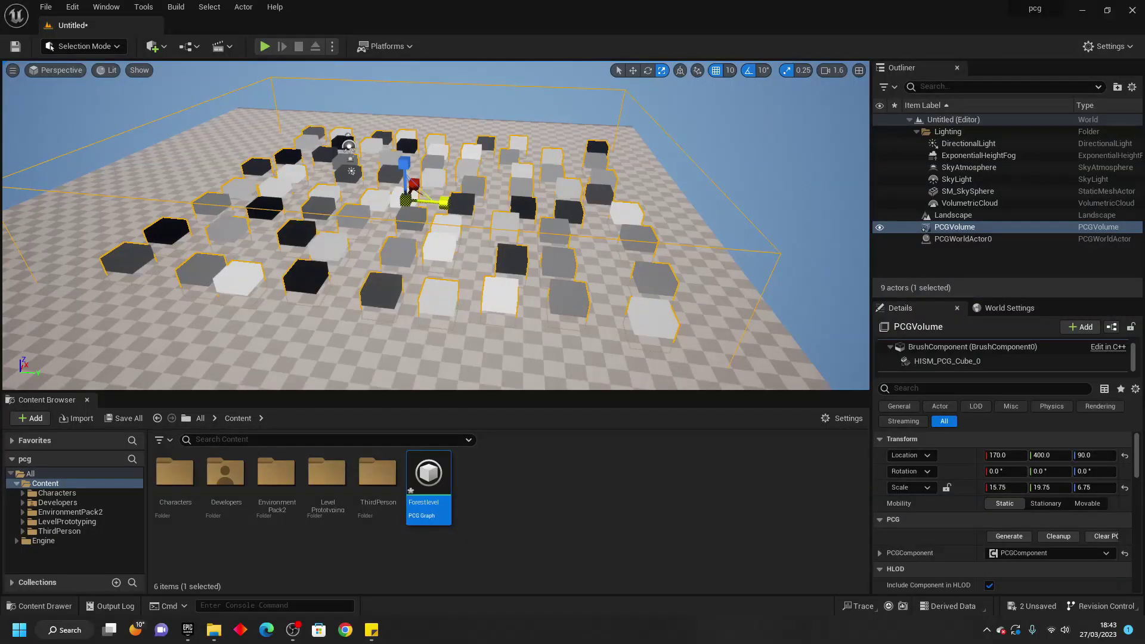
{"action": "left_click_drag", "start_coordinate": [440, 204], "coordinate": [407, 199]}
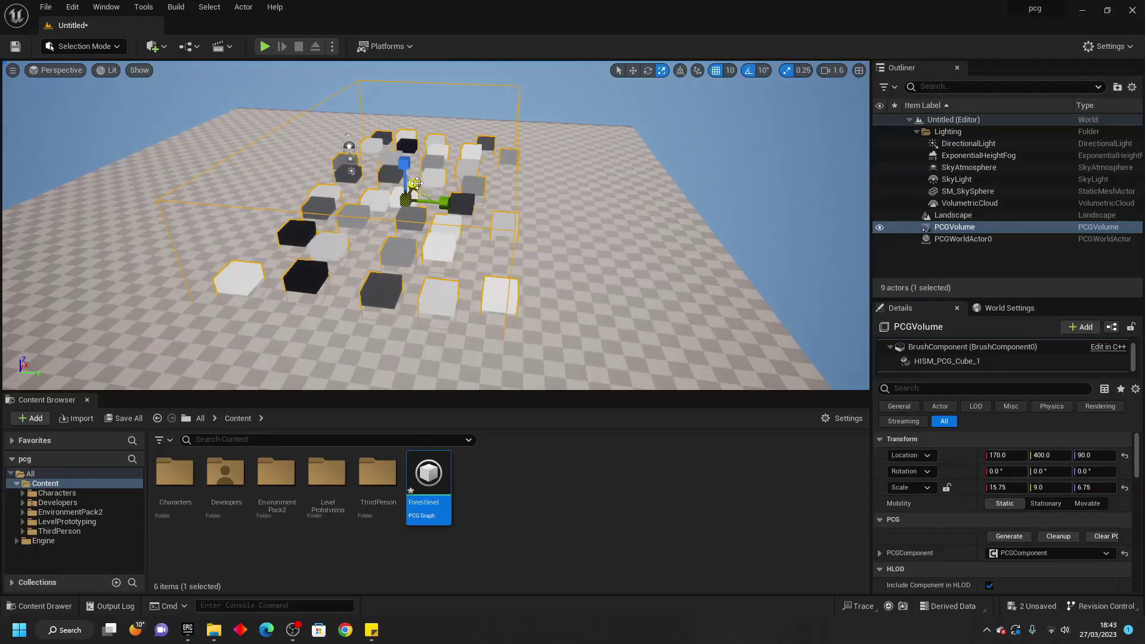
{"action": "key", "text": "w"}
{"action": "left_click_drag", "start_coordinate": [447, 202], "coordinate": [392, 196]}
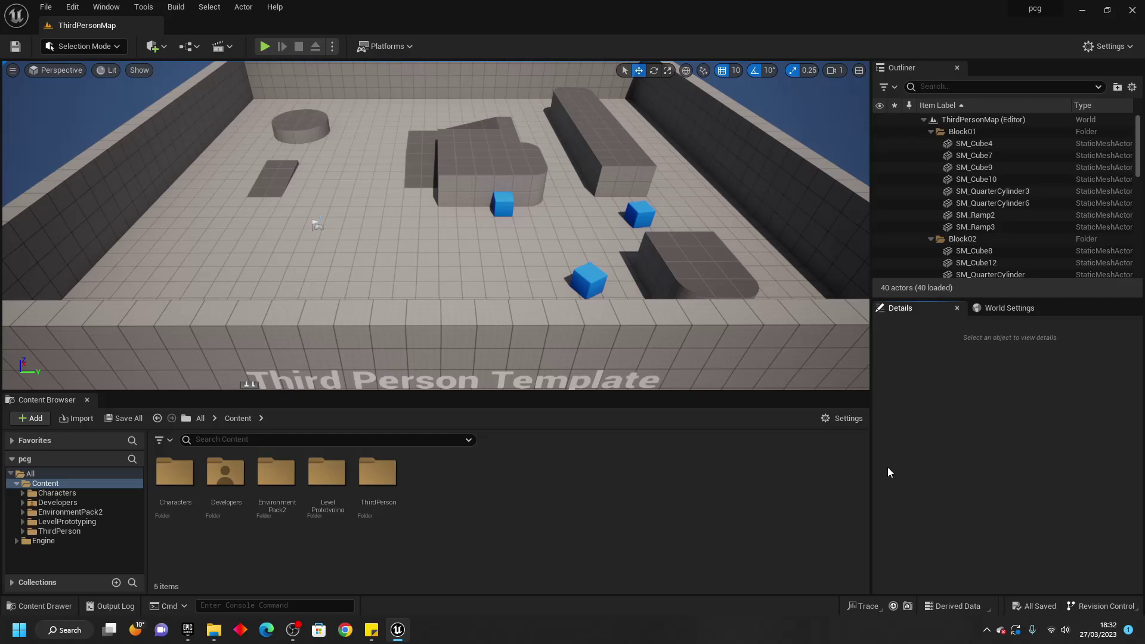
- Enable the Procedural Content Generation Framework plugin and restart the editor
{"action": "left_click", "coordinate": [72, 6]}
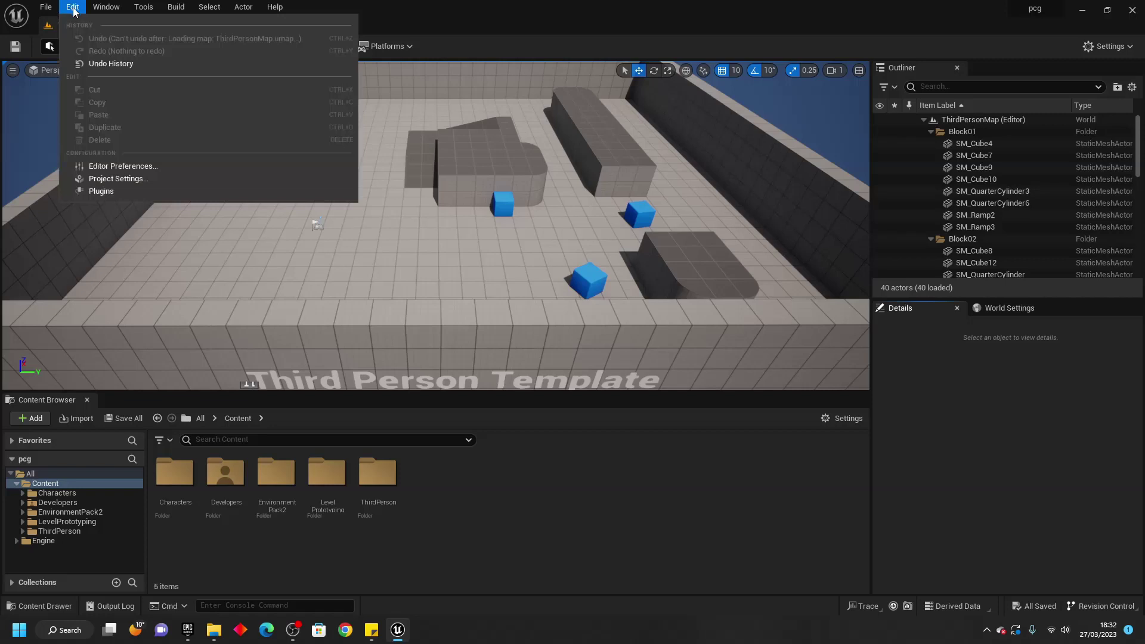
{"action": "left_click", "coordinate": [115, 192]}
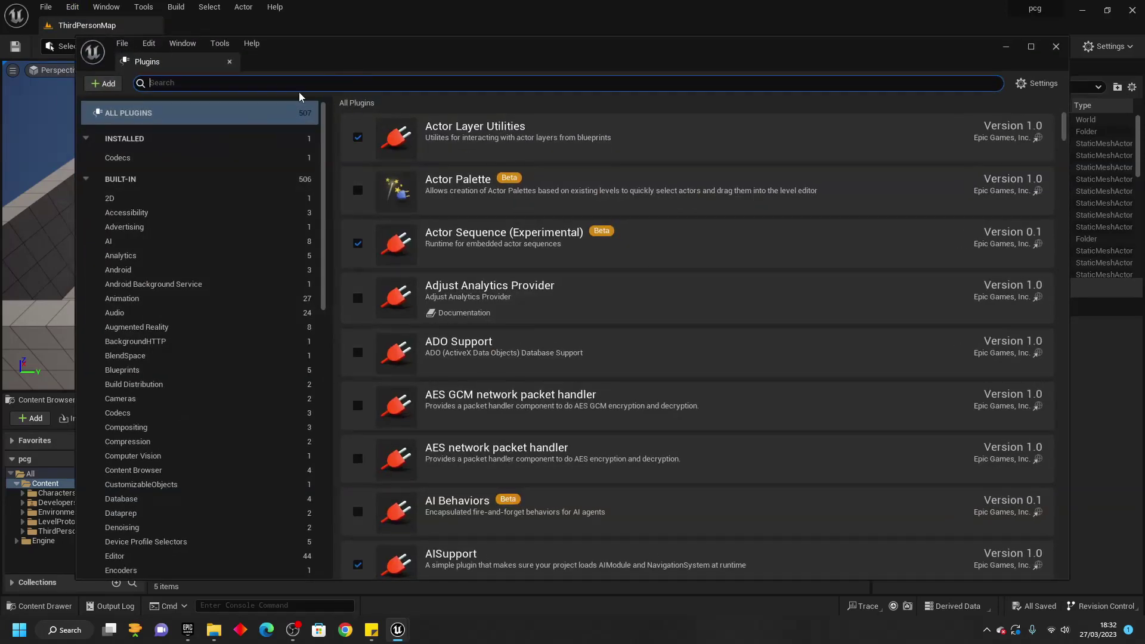
{"action": "type", "text": "proc"}
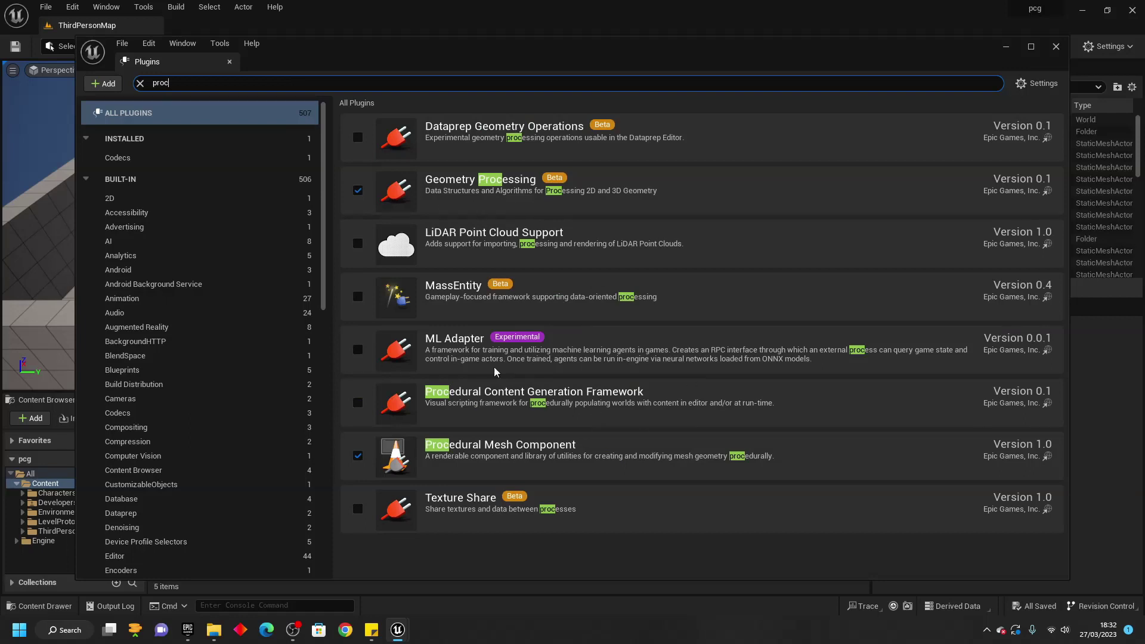
{"action": "left_click", "coordinate": [358, 404]}
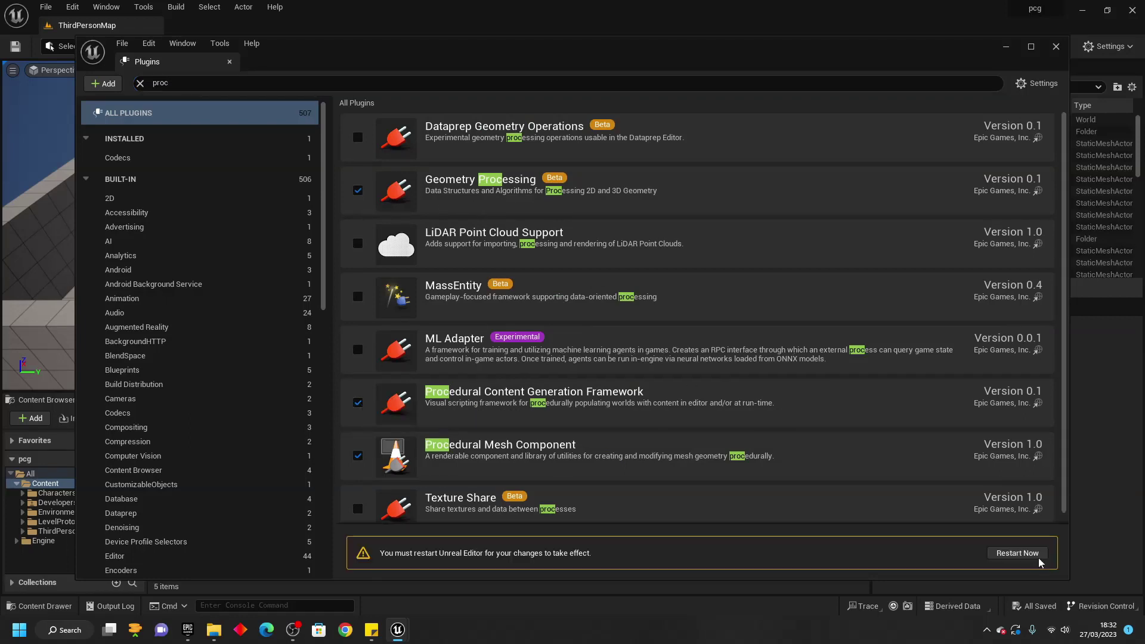
{"action": "left_click", "coordinate": [1021, 554]}
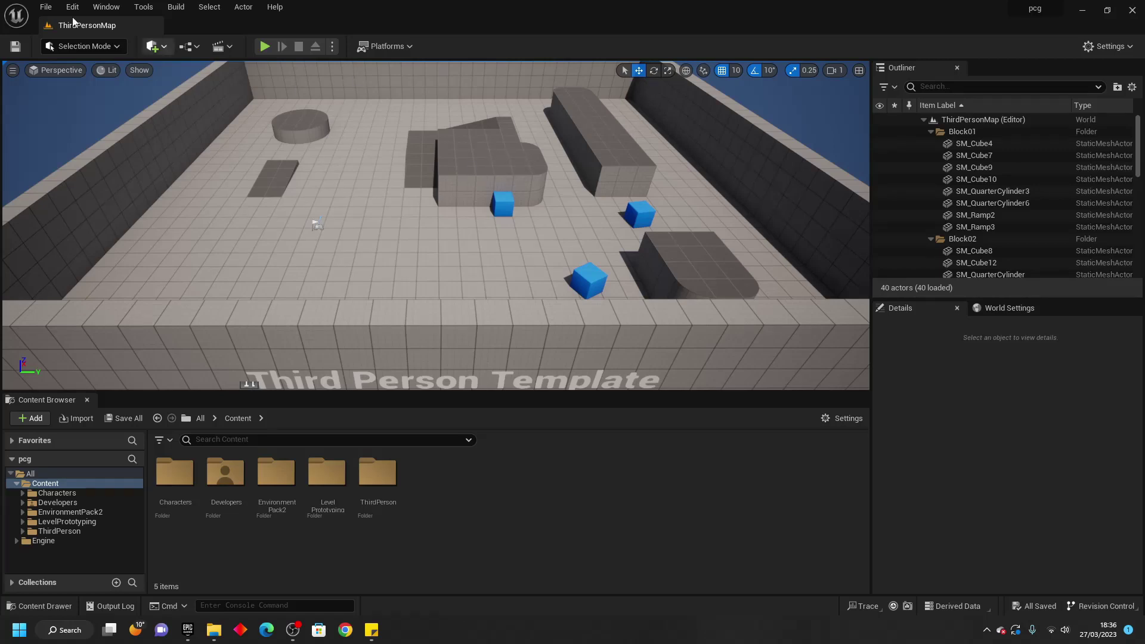
- Create a new level from the Basic template
{"action": "left_click", "coordinate": [45, 7]}
{"action": "left_click", "coordinate": [59, 38]}
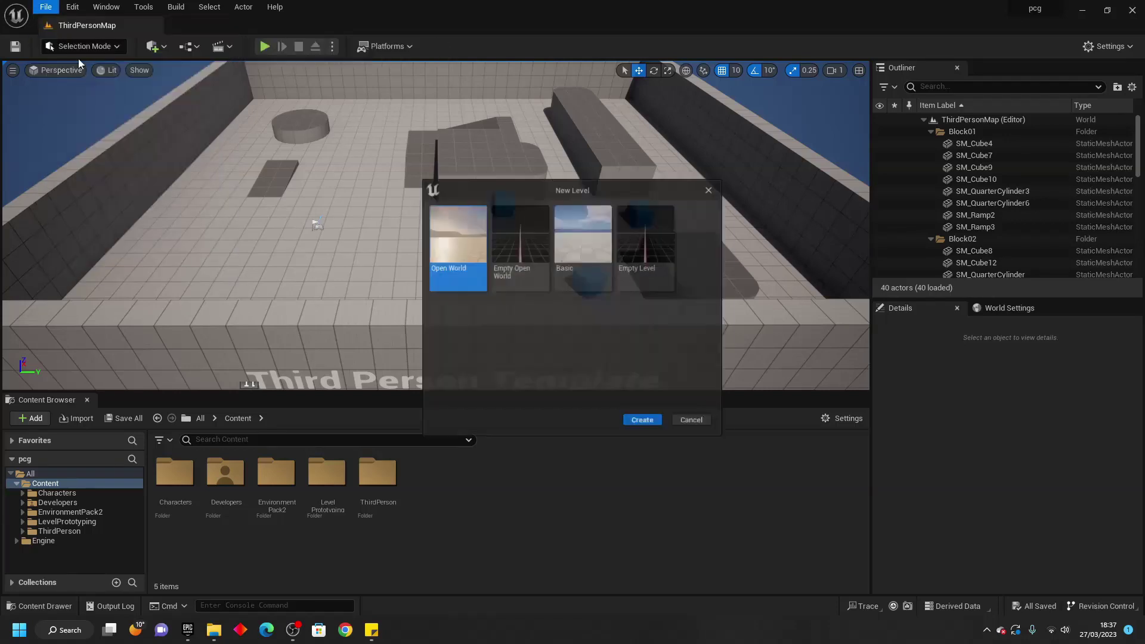
{"action": "left_click", "coordinate": [575, 224]}
{"action": "left_click", "coordinate": [645, 425]}
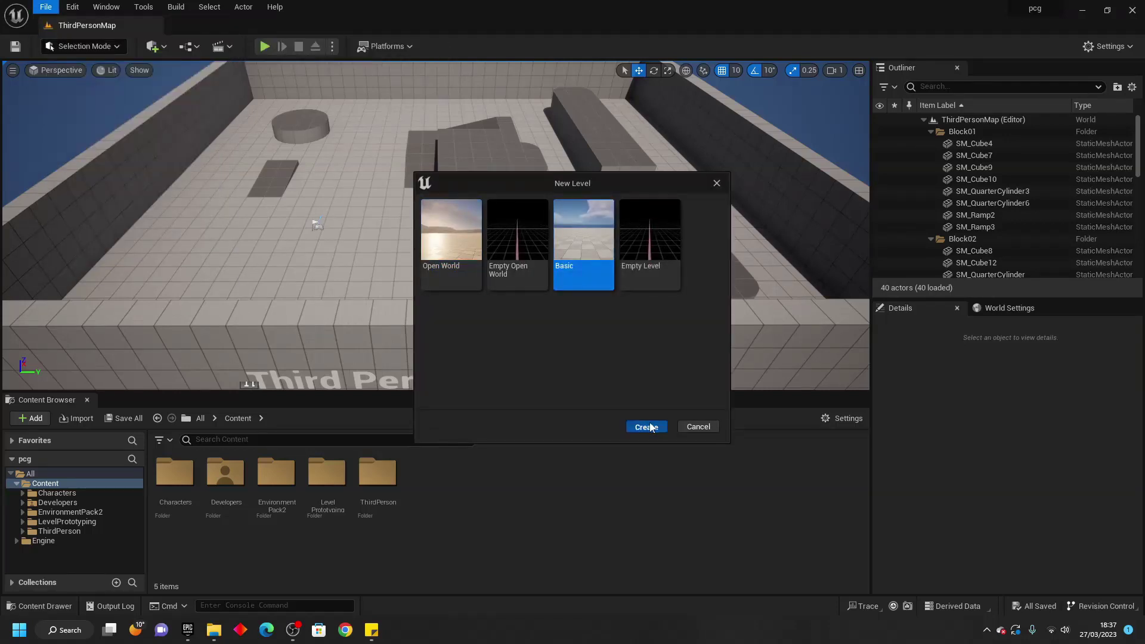
- Delete the default floor from the new level
{"action": "mouse_move", "coordinate": [582, 268]}
{"action": "right_mouse_down"}
{"action": "mouse_move", "coordinate": [583, 317]}
{"action": "mouse_move", "coordinate": [583, 268]}
{"action": "mouse_move", "coordinate": [567, 279]}
{"action": "right_mouse_up"}
{"action": "left_click", "coordinate": [567, 279]}
{"action": "key", "text": "Delete"}
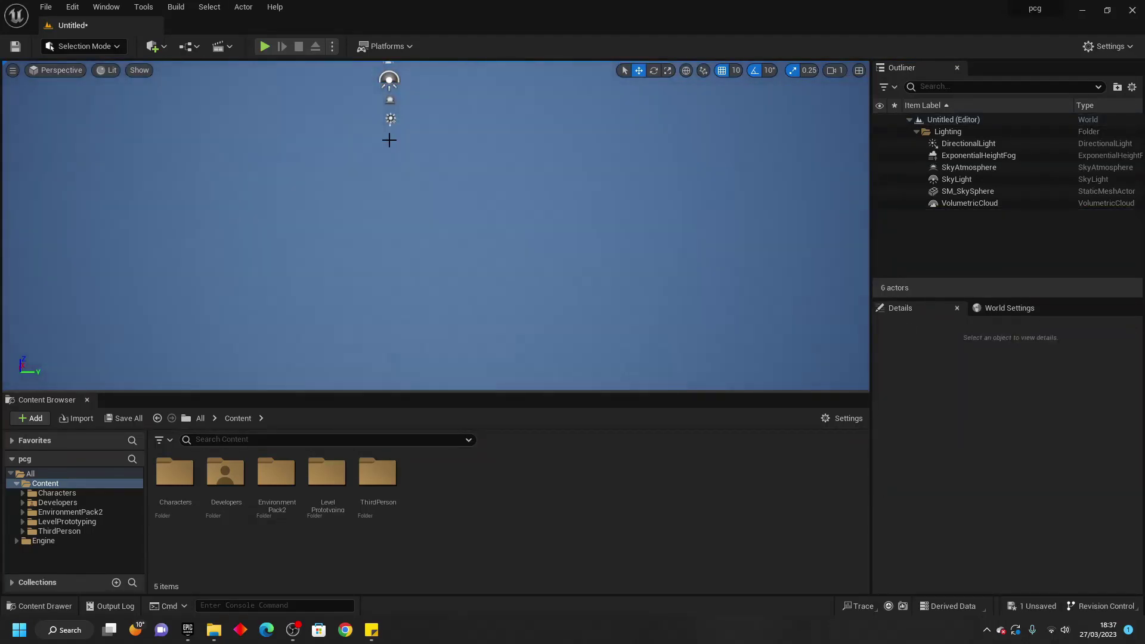
- Create a new landscape with a section size of 7×7 quads
{"action": "left_click", "coordinate": [105, 47]}
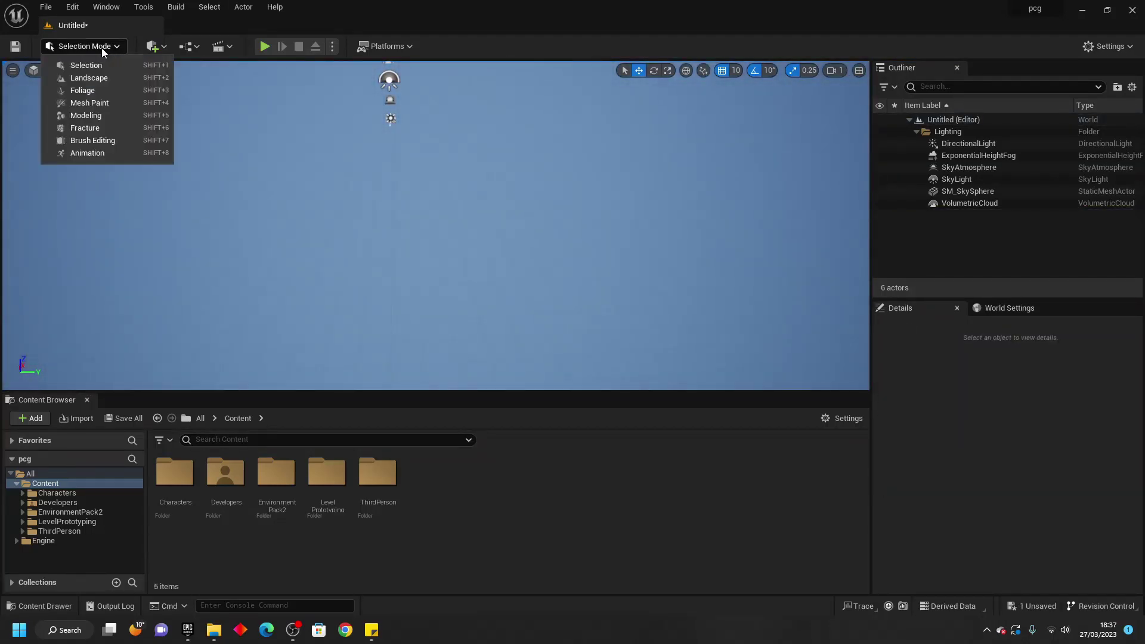
{"action": "left_click", "coordinate": [99, 81]}
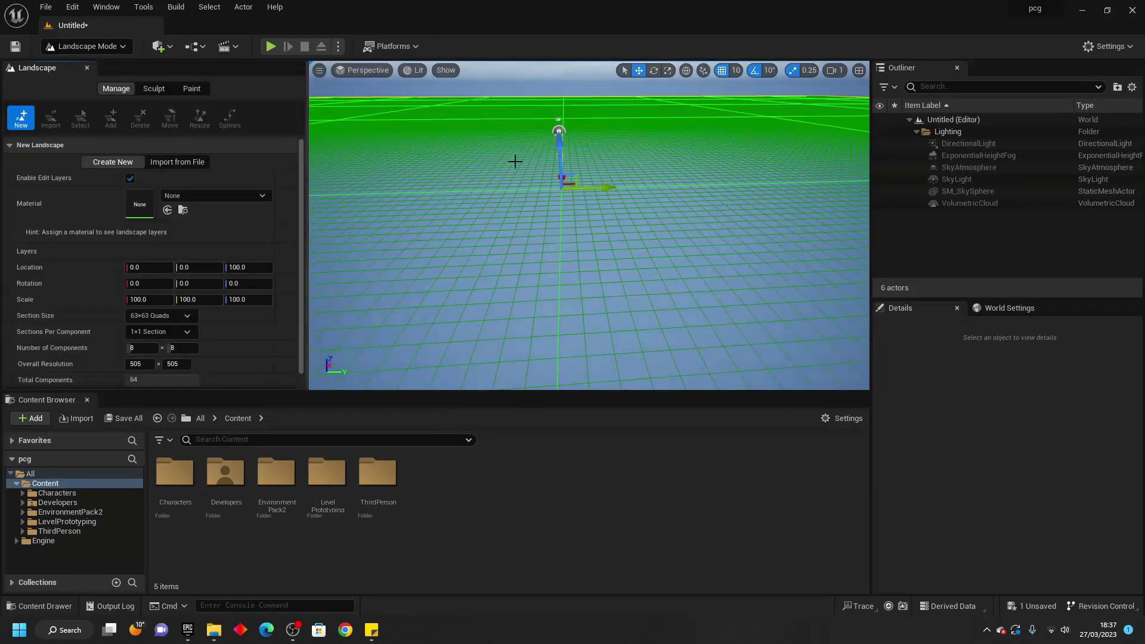
{"action": "left_click", "coordinate": [185, 318]}
{"action": "left_click", "coordinate": [158, 334]}
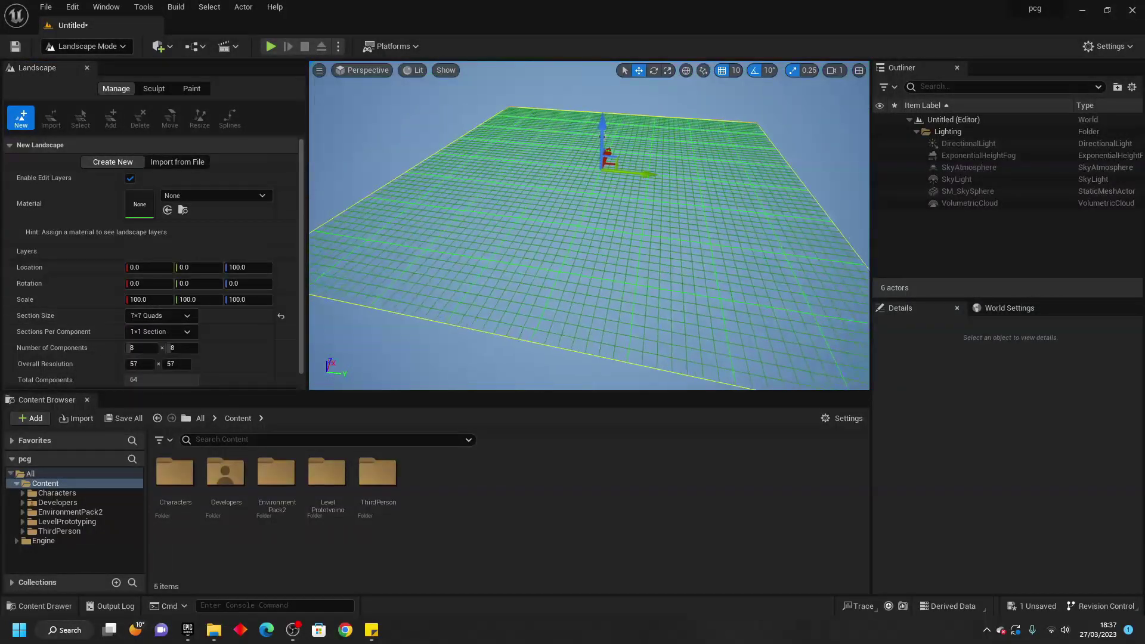
{"action": "scroll", "coordinate": [211, 319], "scroll_direction": "down", "scroll_amount": 5}
{"action": "left_click", "coordinate": [248, 381]}
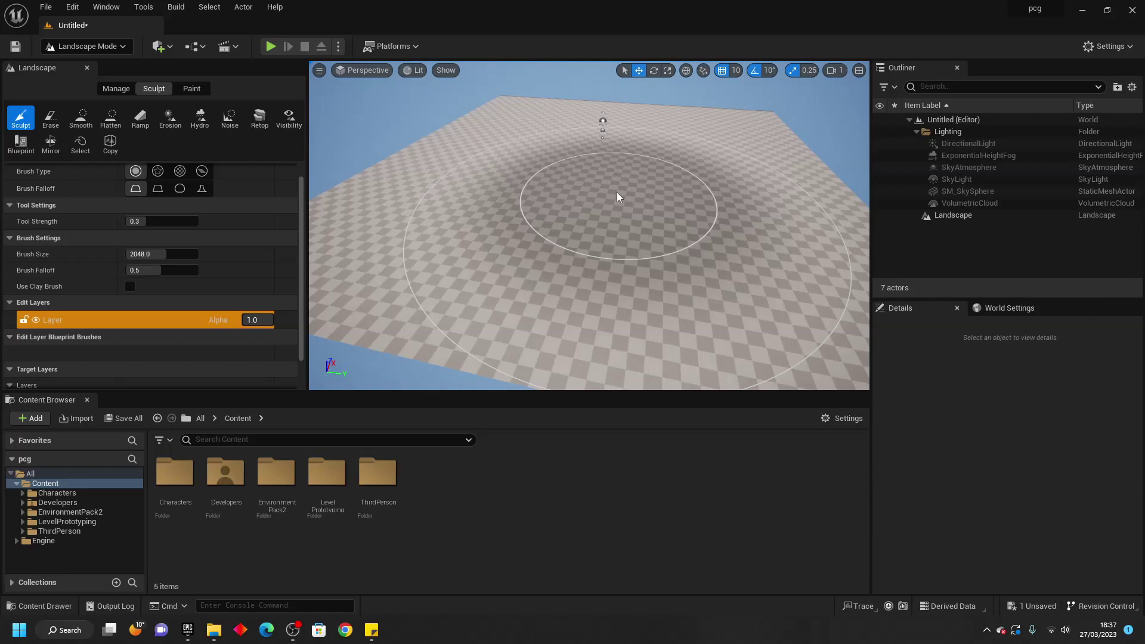
- Return to Selection mode and add a PCGVolume to the level
{"action": "left_click", "coordinate": [87, 46]}
{"action": "left_click", "coordinate": [91, 66]}
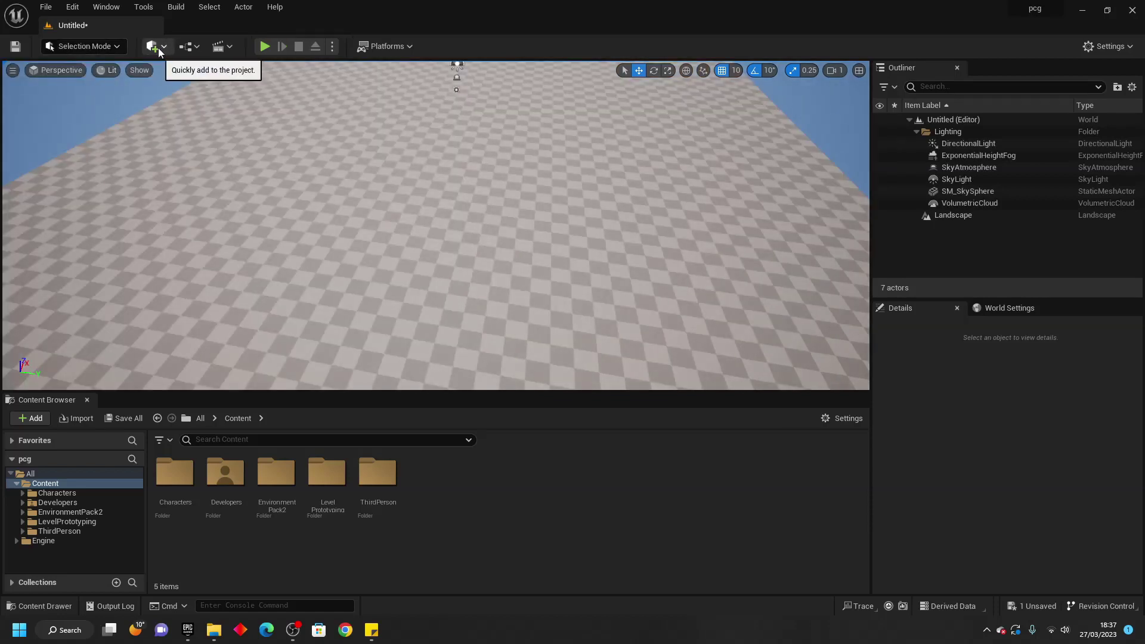
{"action": "left_click", "coordinate": [159, 48]}
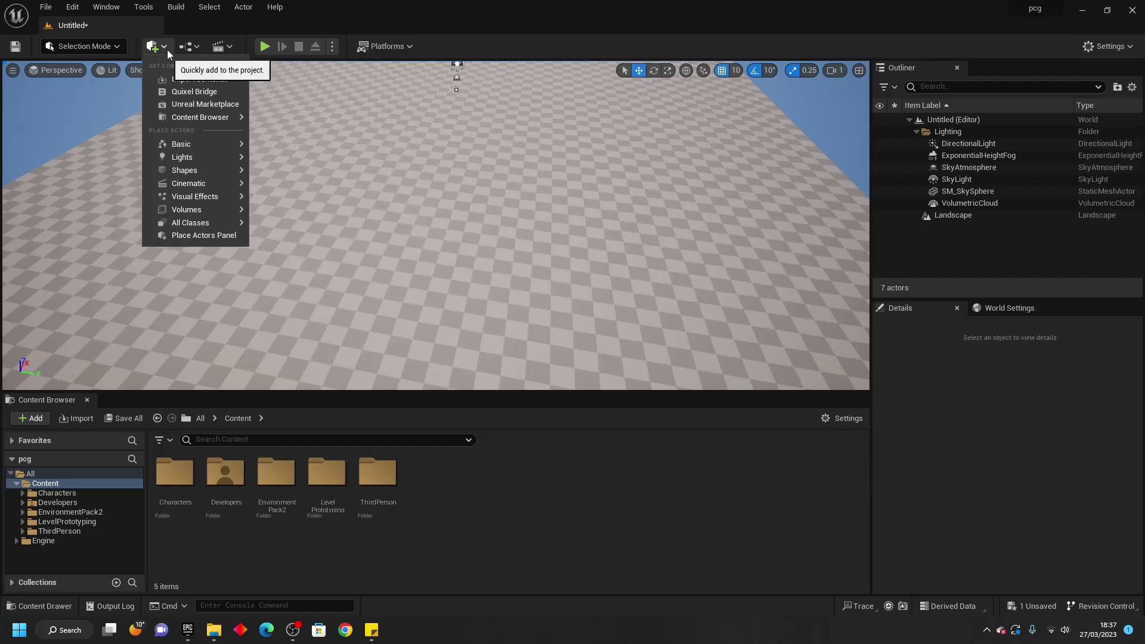
{"action": "type", "text": "pcg"}
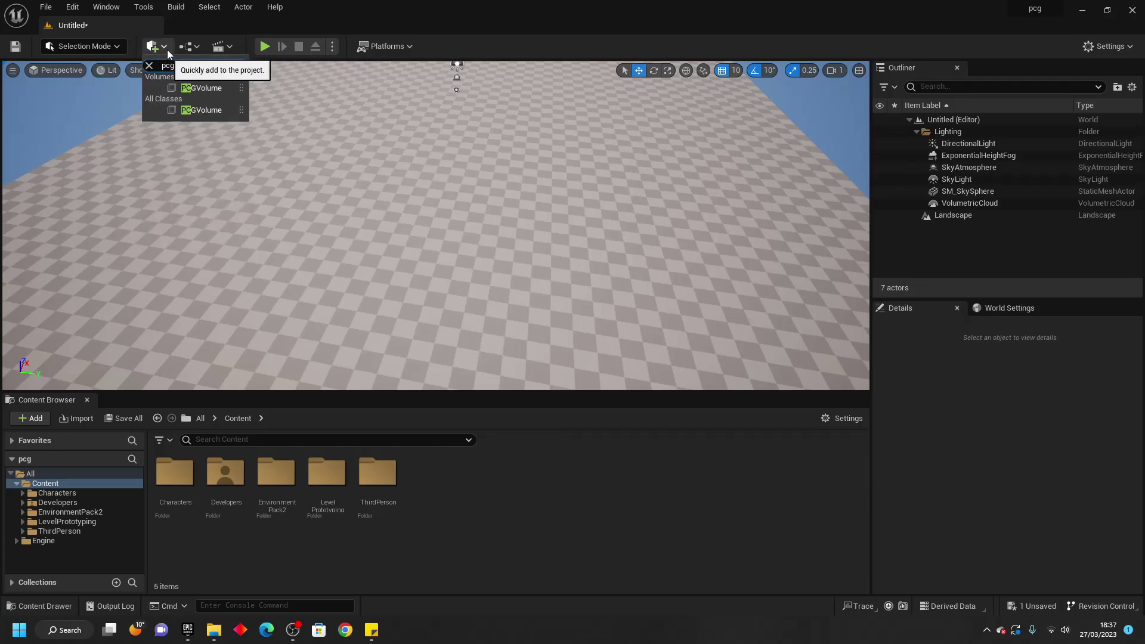
{"action": "left_click", "coordinate": [201, 89]}
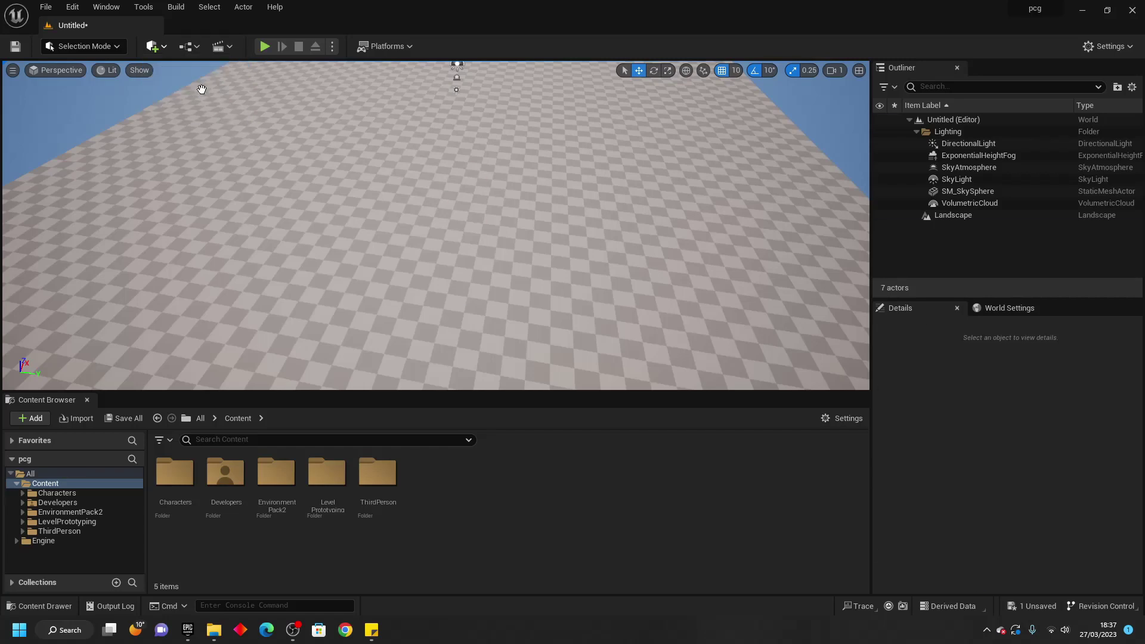
- Move the PCG volume onto the landscape, to location 170, 400, 90
{"action": "key", "text": "s"}
{"action": "right_click_drag", "start_coordinate": [483, 192], "coordinate": [514, 207]}
{"action": "key", "text": "d"}
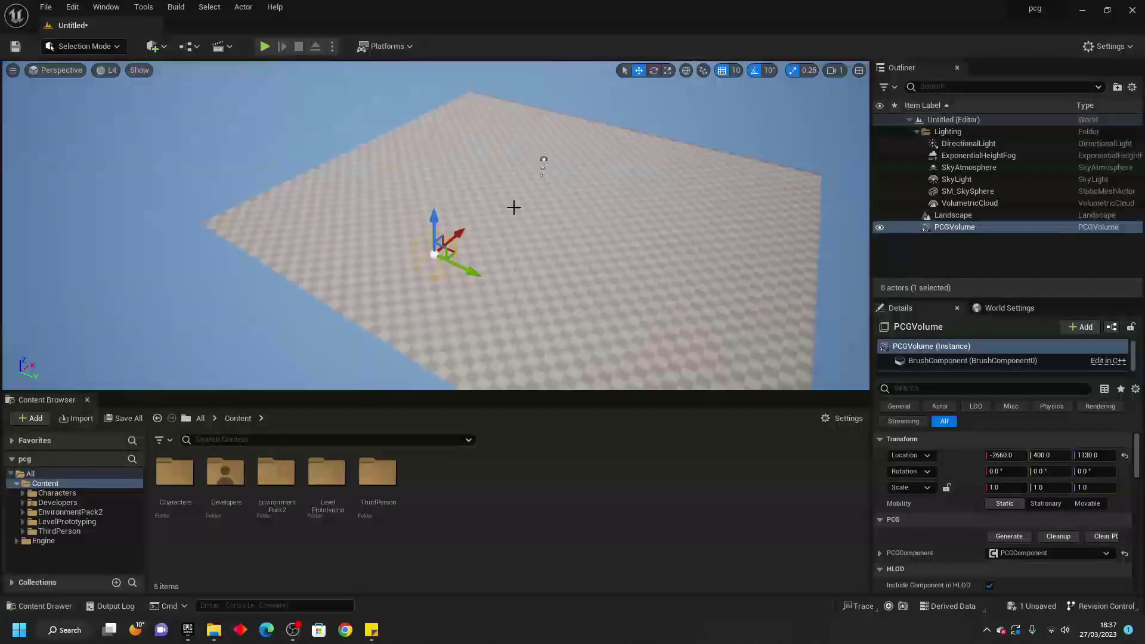
{"action": "mouse_move", "coordinate": [438, 198]}
{"action": "right_mouse_down"}
{"action": "mouse_move", "coordinate": [417, 206]}
{"action": "mouse_move", "coordinate": [438, 197]}
{"action": "right_mouse_up"}
{"action": "left_click_drag", "start_coordinate": [438, 197], "coordinate": [578, 165]}
{"action": "mouse_move", "coordinate": [581, 158]}
{"action": "right_mouse_down"}
{"action": "mouse_move", "coordinate": [614, 131]}
{"action": "mouse_move", "coordinate": [603, 158]}
{"action": "mouse_move", "coordinate": [644, 152]}
{"action": "mouse_move", "coordinate": [602, 152]}
{"action": "right_mouse_up"}
{"action": "key", "text": "w"}
{"action": "scroll", "coordinate": [582, 159], "scroll_direction": "up", "scroll_amount": 3}
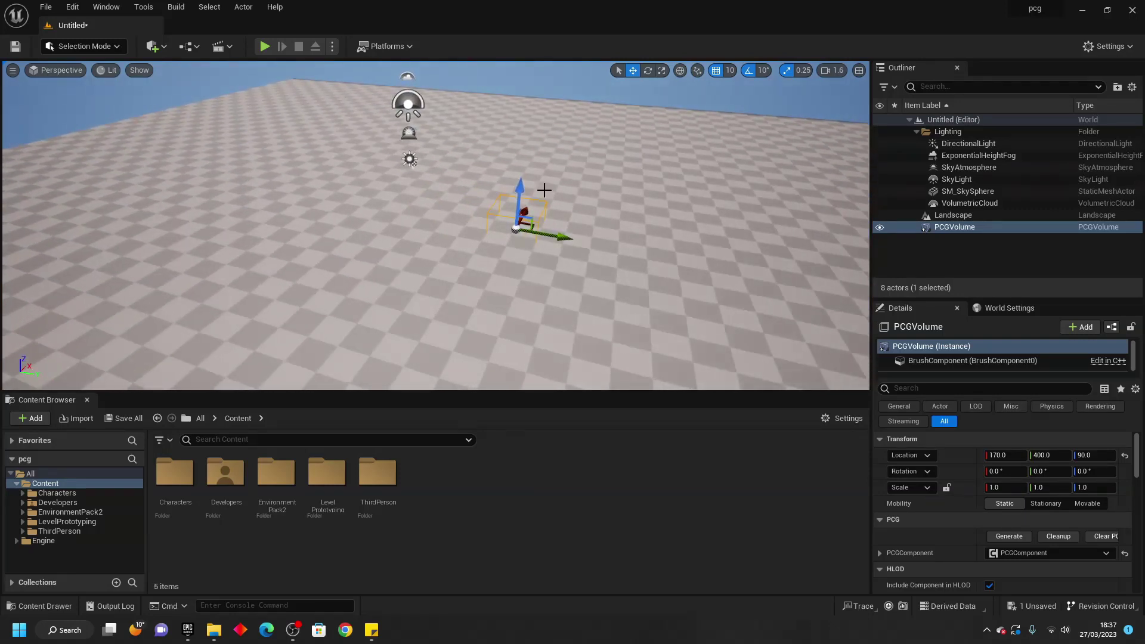
- Scale the PCG volume to about 15.75 × 19.75 × 6.75 so it covers most of the landscape
{"action": "left_click", "coordinate": [661, 70]}
{"action": "left_click_drag", "start_coordinate": [554, 239], "coordinate": [570, 245]}
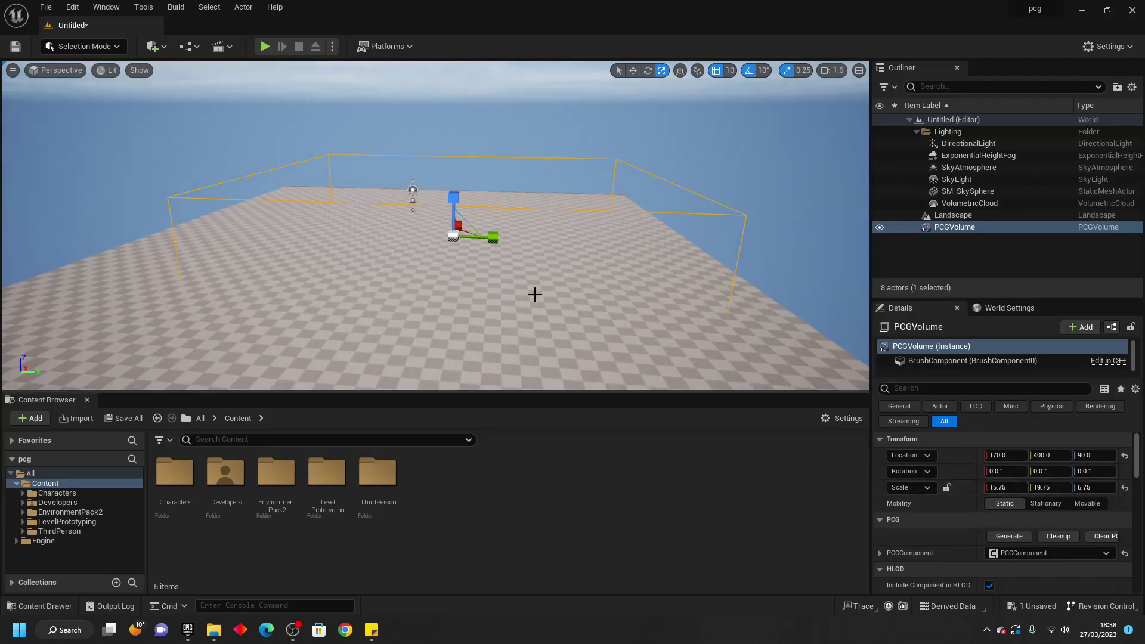
{"action": "scroll", "coordinate": [631, 142], "scroll_direction": "up", "scroll_amount": 3}
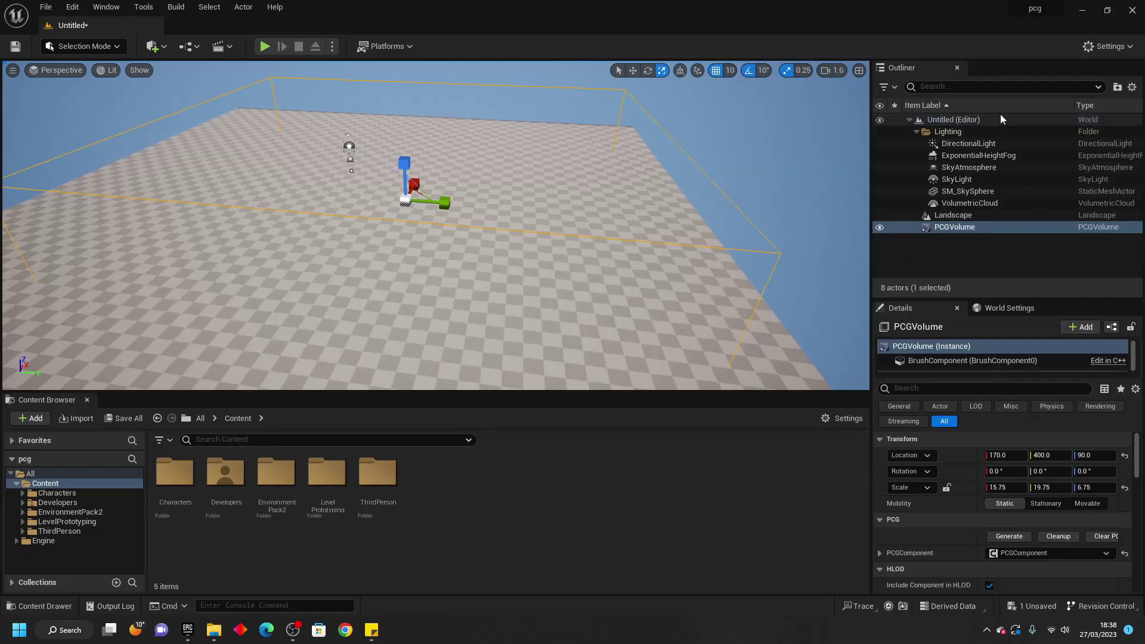
- Create a new PCG graph named Forestlevel in the Content folder as the graph of the volume's PCG component
{"action": "scroll", "coordinate": [980, 353], "scroll_direction": "down", "scroll_amount": 1}
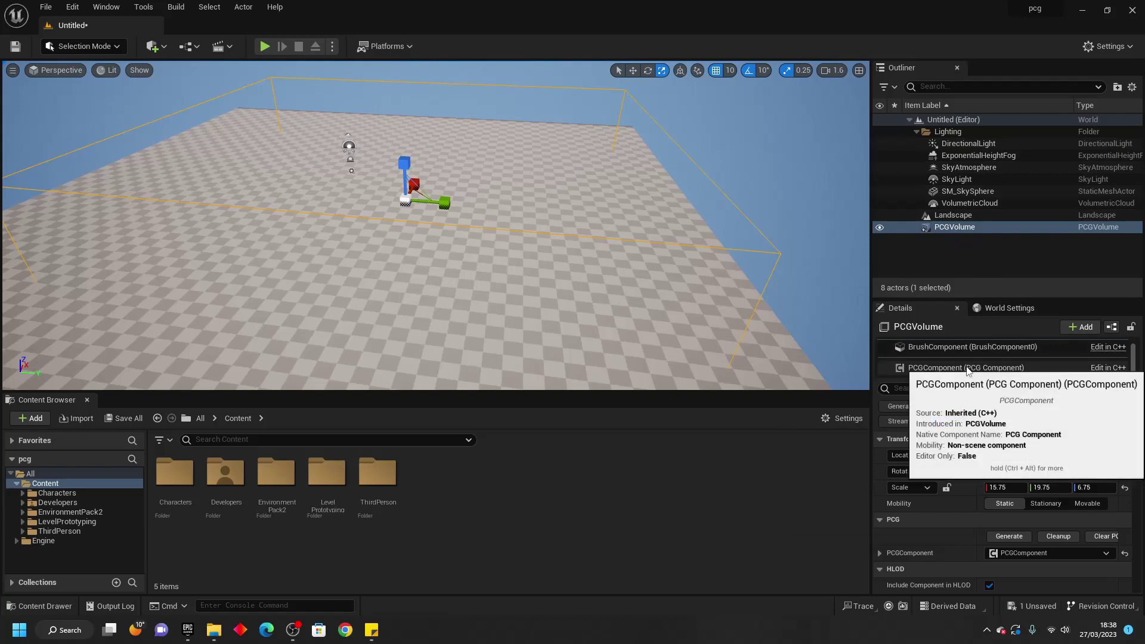
{"action": "left_click", "coordinate": [939, 368]}
{"action": "scroll", "coordinate": [1015, 483], "scroll_direction": "down", "scroll_amount": 3}
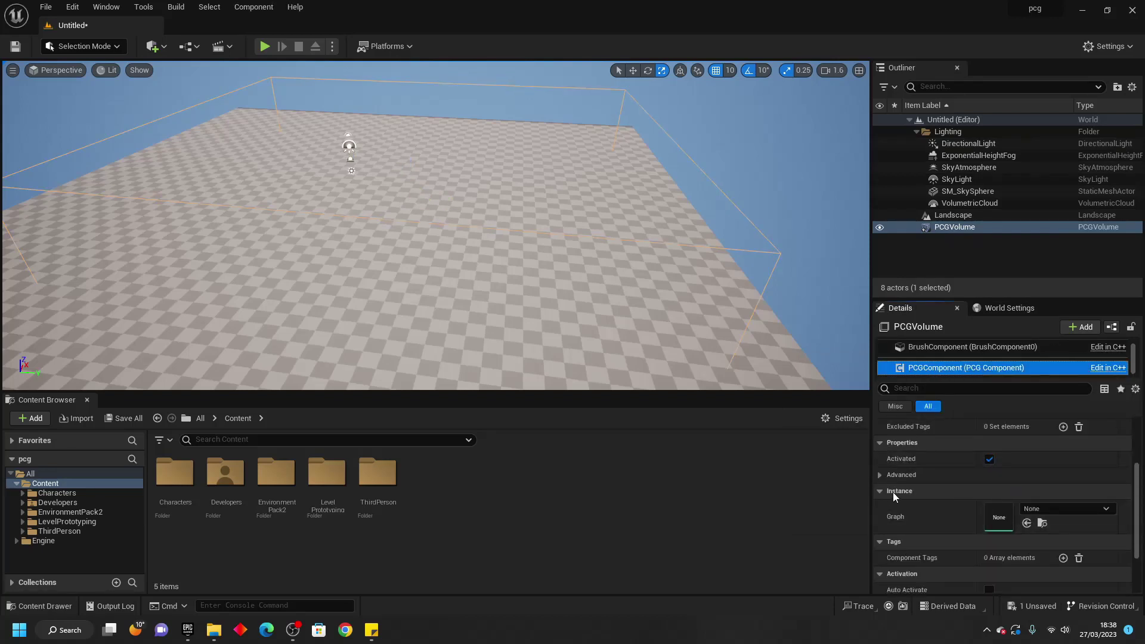
{"action": "left_click", "coordinate": [1052, 509]}
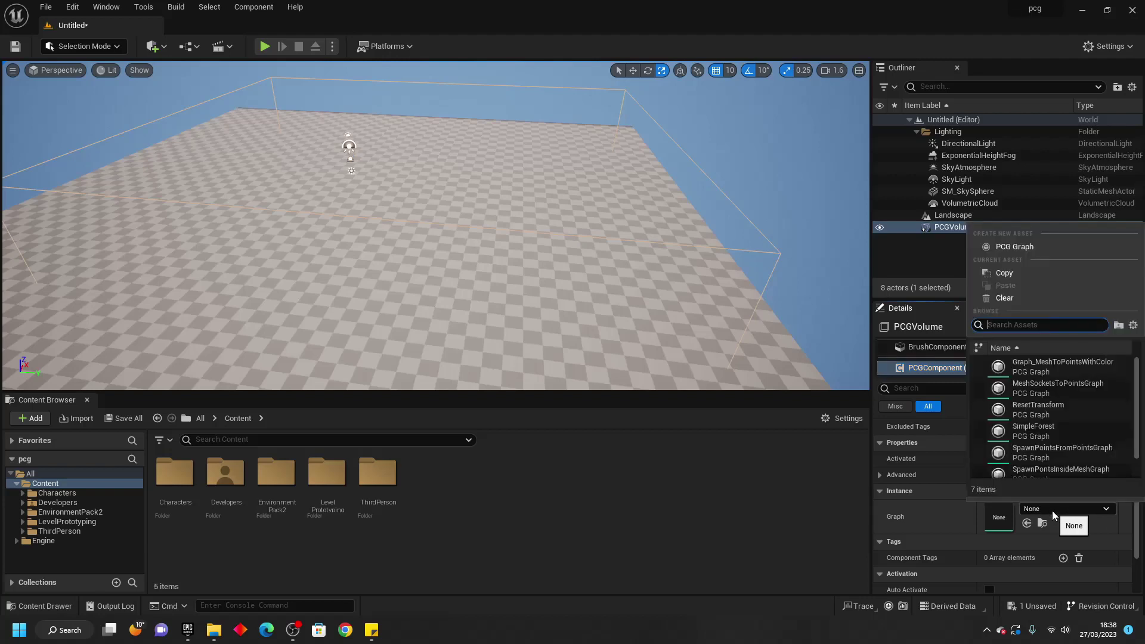
{"action": "left_click", "coordinate": [1009, 248]}
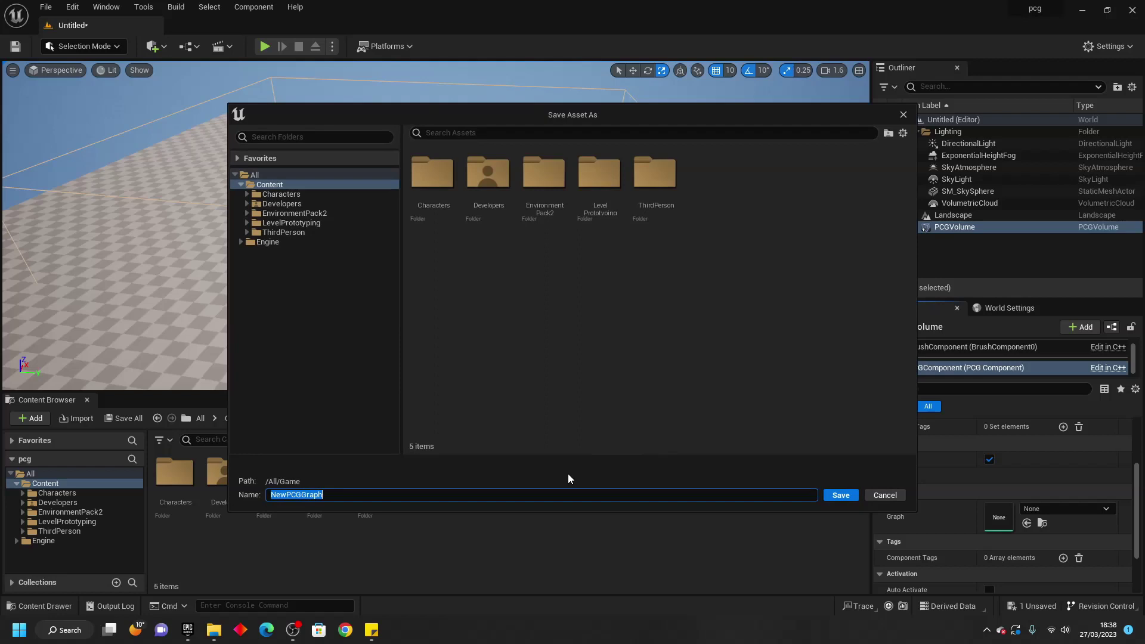
{"action": "type", "text": "Forestlevel"}
{"action": "key", "text": "Return"}
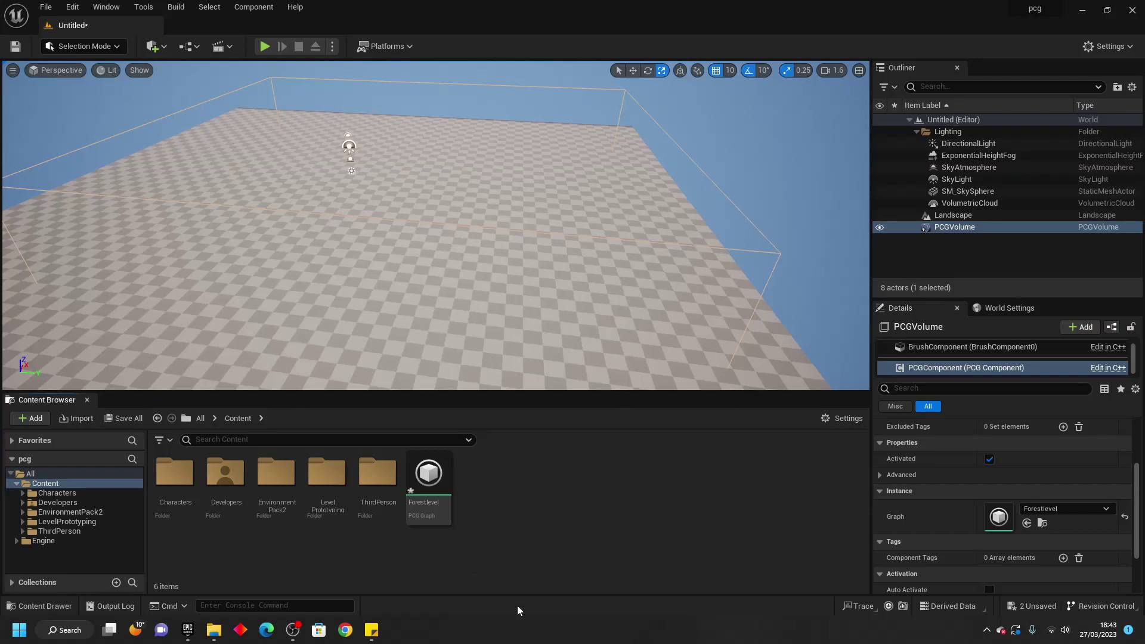
- Open the Forestlevel graph and add a Surface Sampler node fed by the Input node's Landscape Height output
{"action": "double_click", "coordinate": [429, 477]}
{"action": "left_click", "coordinate": [821, 188]}
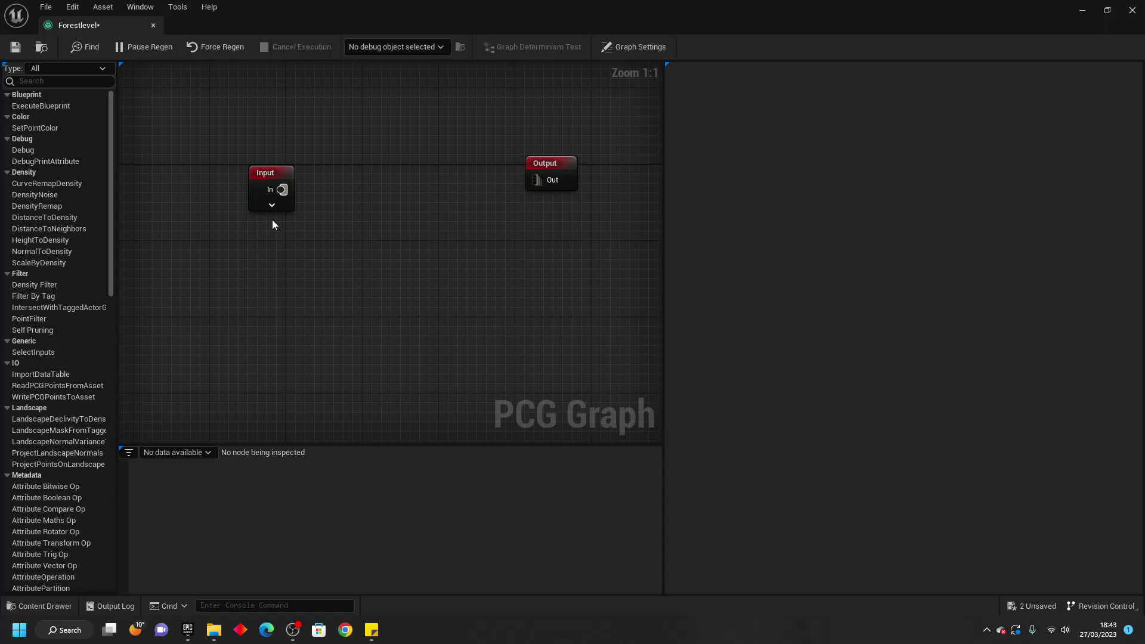
{"action": "left_click", "coordinate": [279, 205]}
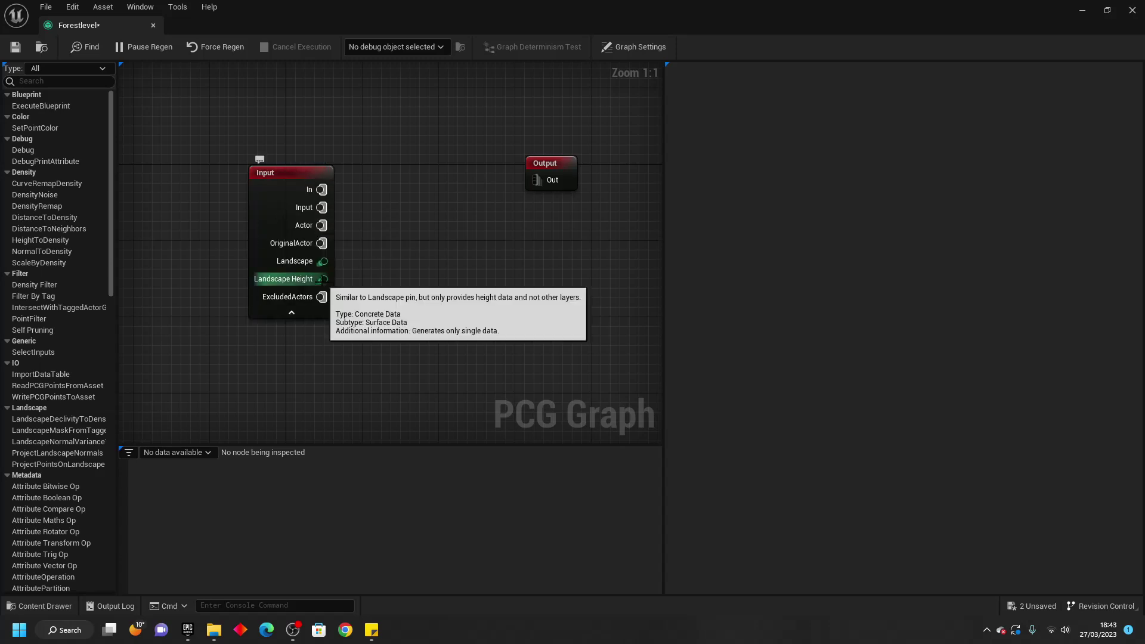
{"action": "left_click_drag", "start_coordinate": [323, 279], "coordinate": [435, 263]}
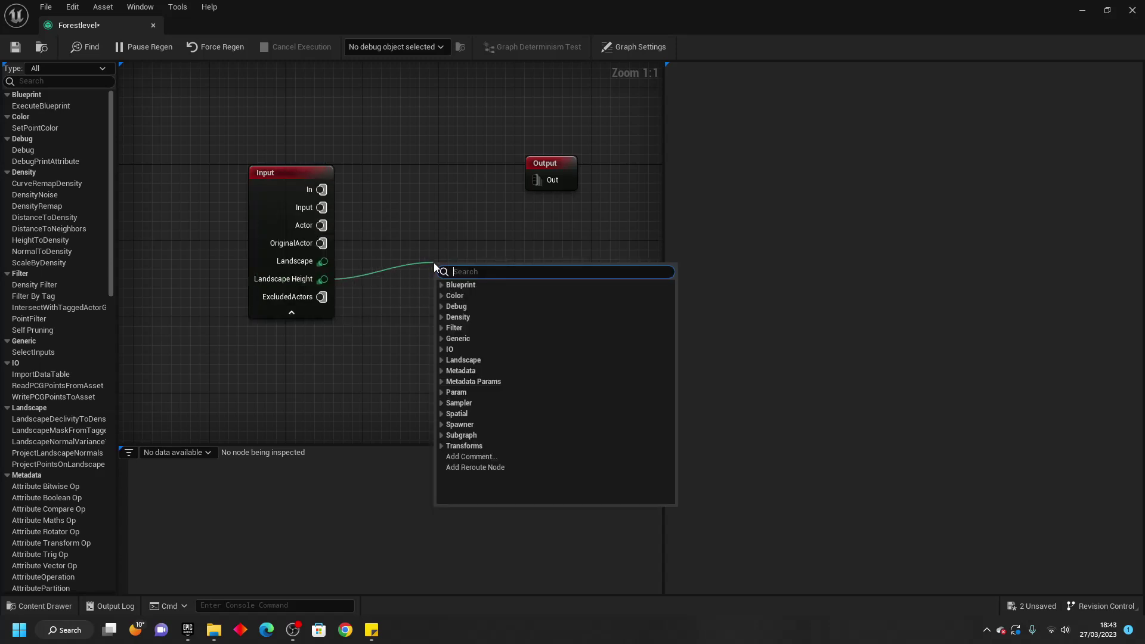
{"action": "type", "text": "surf"}
{"action": "key", "text": "Return"}
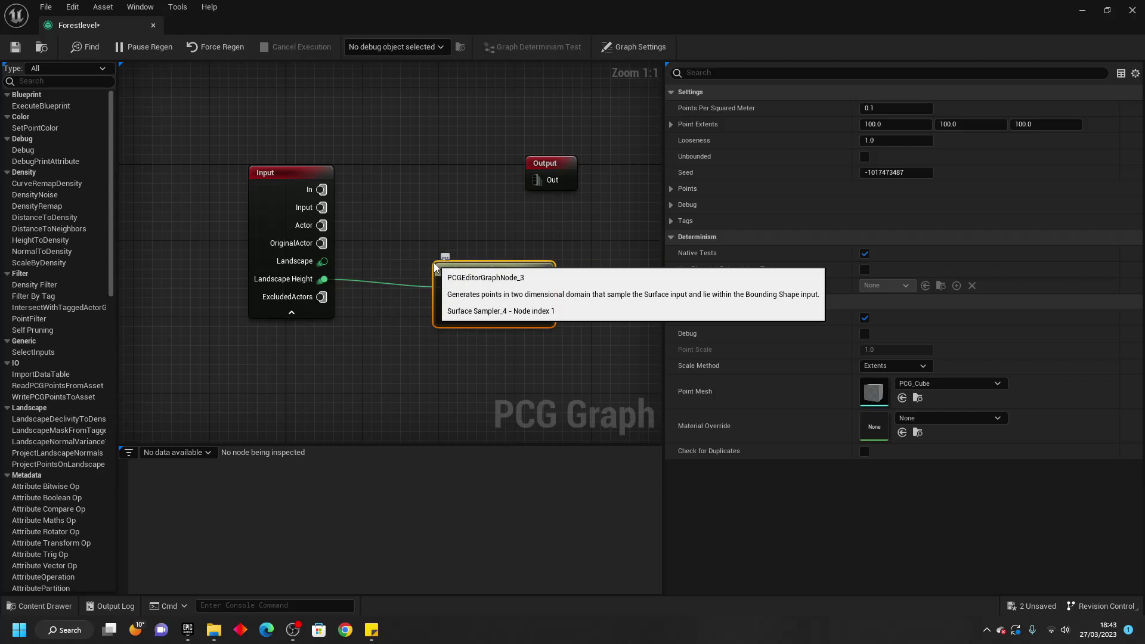
- Check the level viewport with the graph editor out of the way and reopen the Forestlevel graph
{"action": "left_click", "coordinate": [1081, 13]}
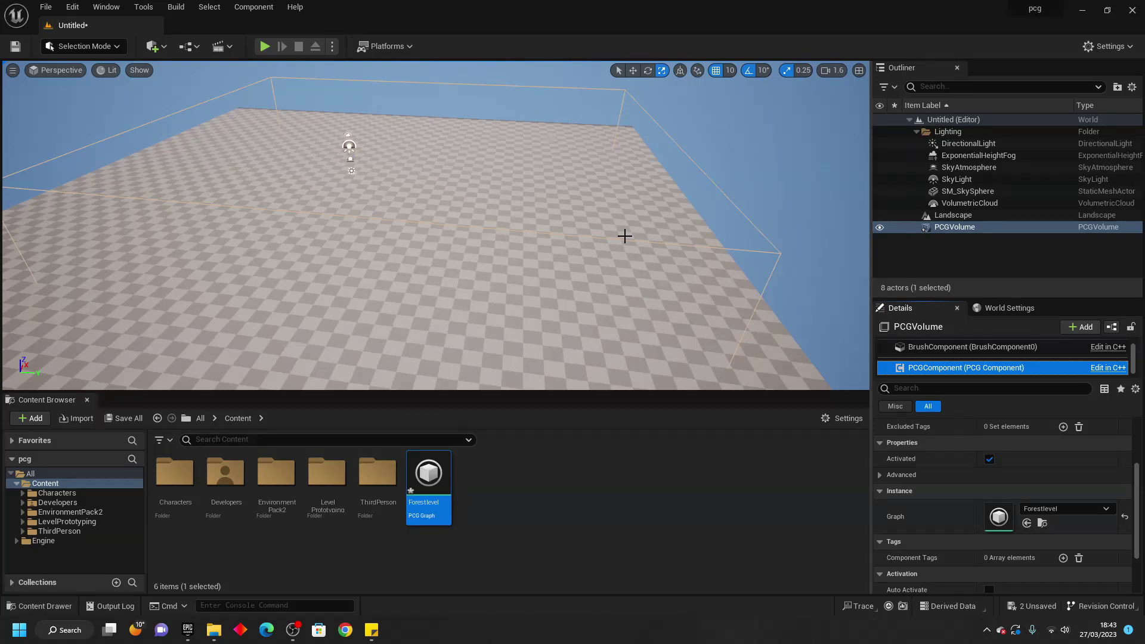
{"action": "double_click", "coordinate": [428, 474]}
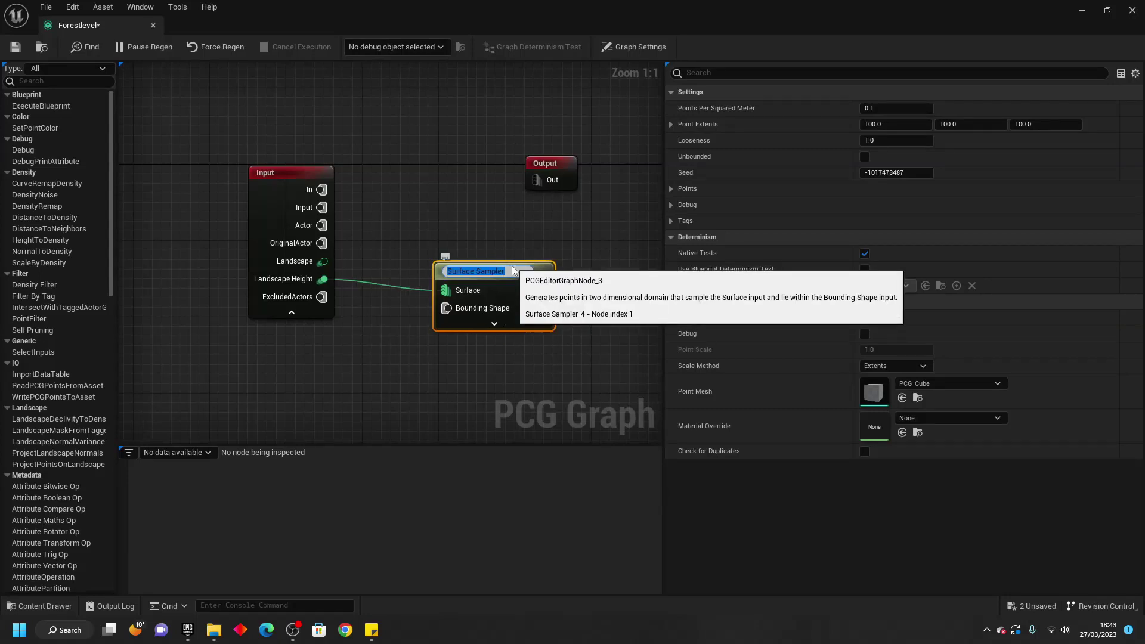
- Turn on debug display for the Surface Sampler node and generate the PCG volume's content in the level
{"action": "right_click", "coordinate": [538, 273]}
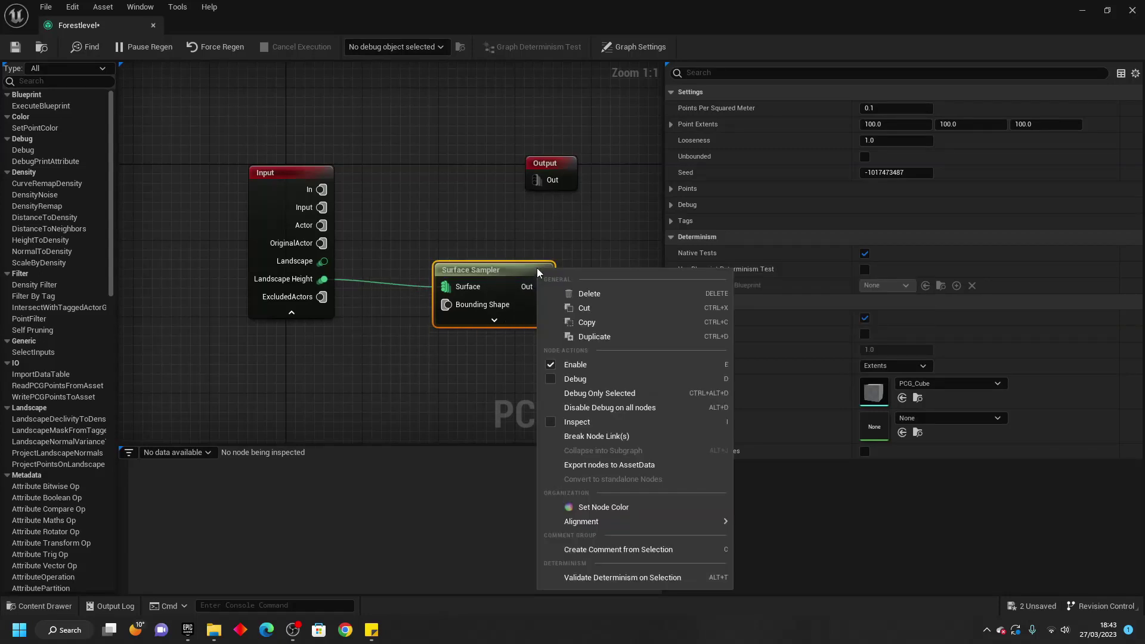
{"action": "left_click", "coordinate": [553, 379]}
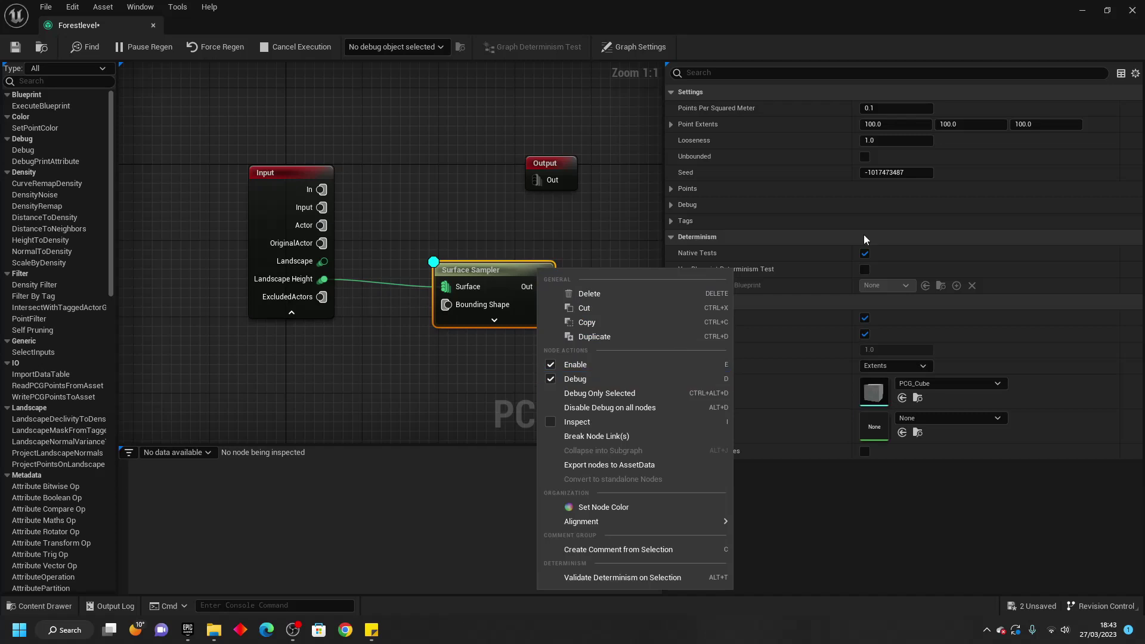
{"action": "left_click", "coordinate": [1084, 13]}
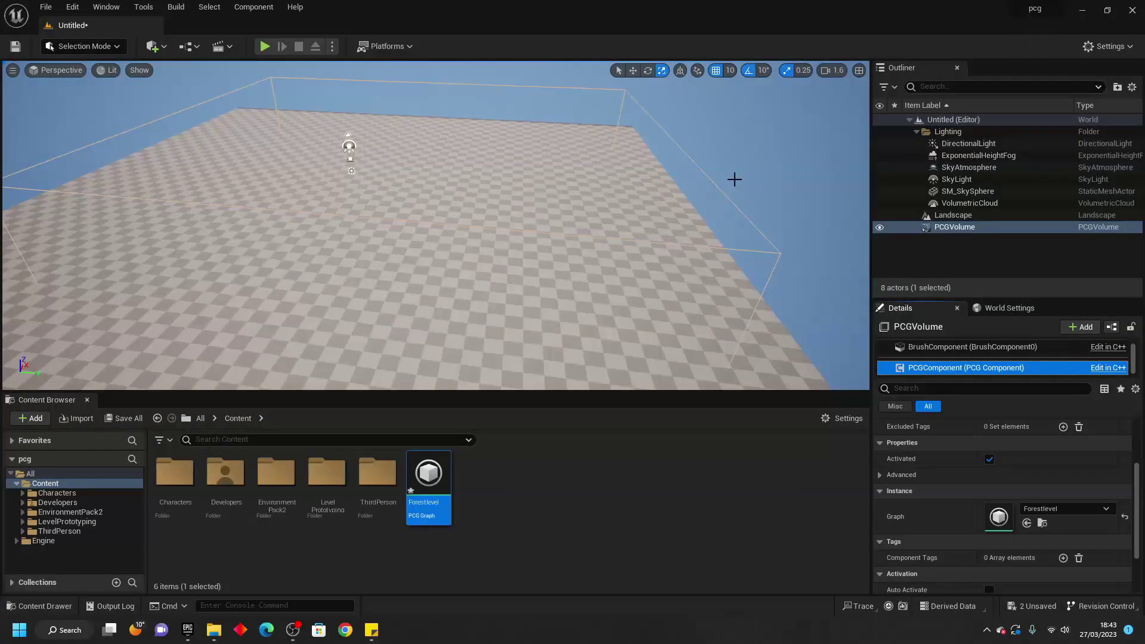
{"action": "scroll", "coordinate": [1050, 478], "scroll_direction": "down", "scroll_amount": 2}
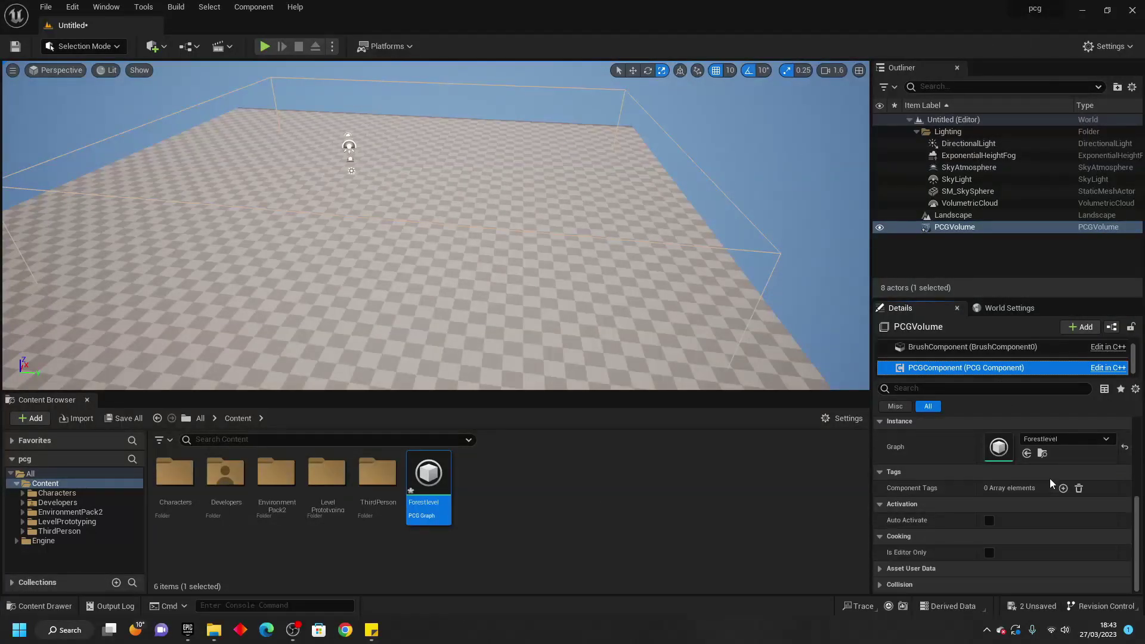
{"action": "scroll", "coordinate": [1050, 478], "scroll_direction": "up", "scroll_amount": 2}
{"action": "scroll", "coordinate": [1049, 478], "scroll_direction": "up", "scroll_amount": 3}
{"action": "left_click", "coordinate": [1017, 440]}
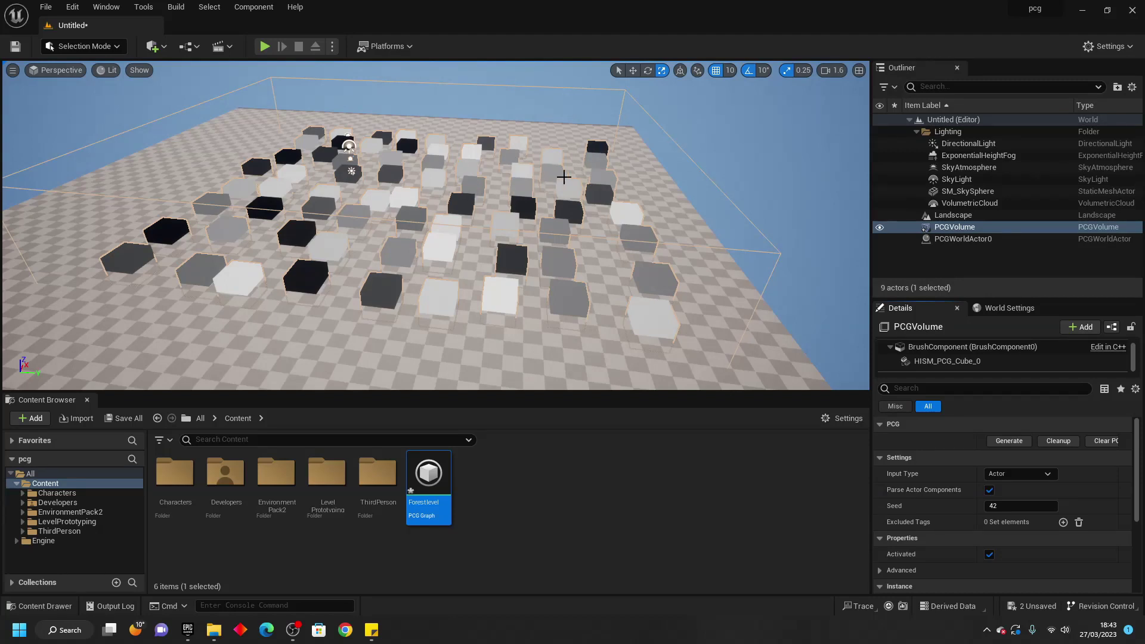
- Reposition the PCG volume to about Y -390 and rescale it to about 15.75 × 23.75 × 6.75
{"action": "left_click", "coordinate": [778, 253]}
{"action": "left_click_drag", "start_coordinate": [447, 202], "coordinate": [461, 205]}
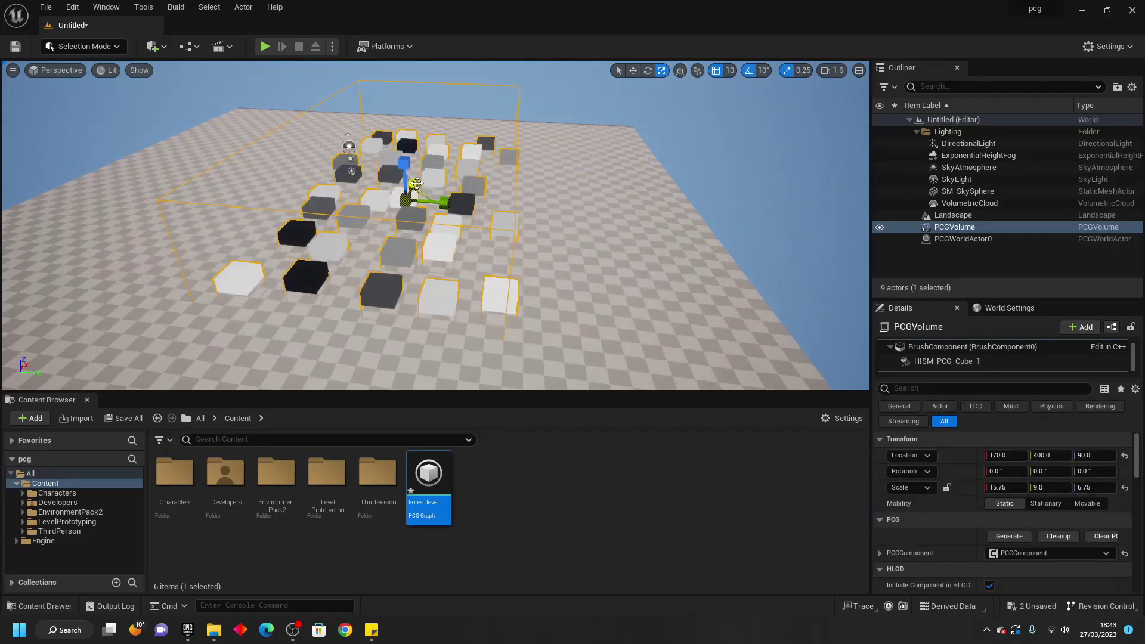
{"action": "left_click", "coordinate": [633, 71]}
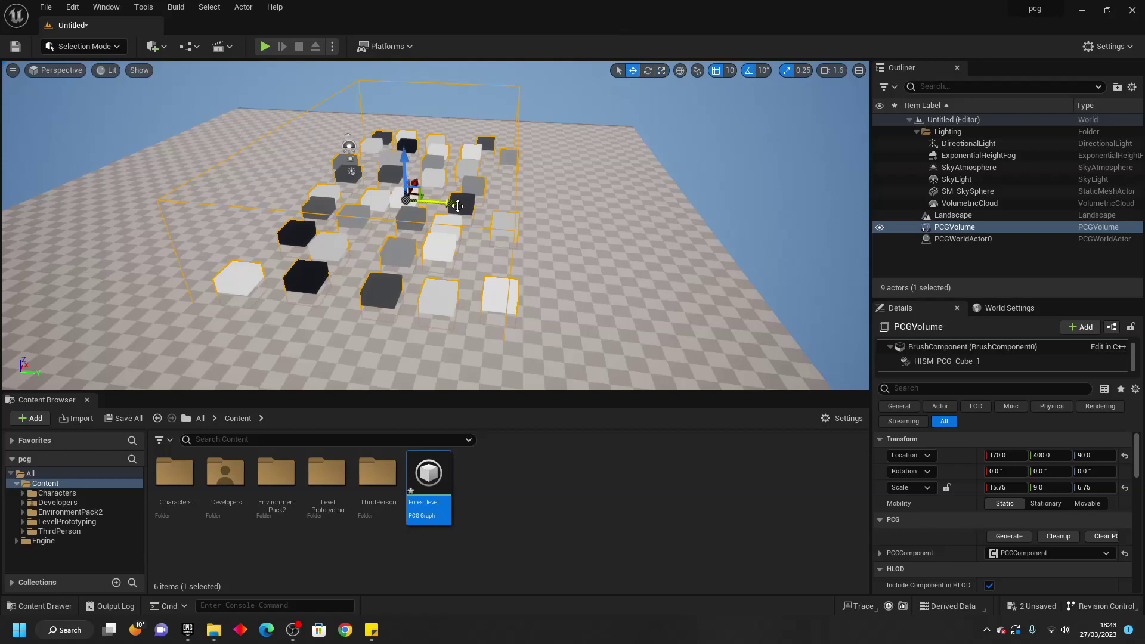
{"action": "mouse_move", "coordinate": [445, 200]}
{"action": "left_mouse_down"}
{"action": "mouse_move", "coordinate": [356, 195]}
{"action": "mouse_move", "coordinate": [447, 202]}
{"action": "left_mouse_up"}
{"action": "left_click", "coordinate": [662, 71]}
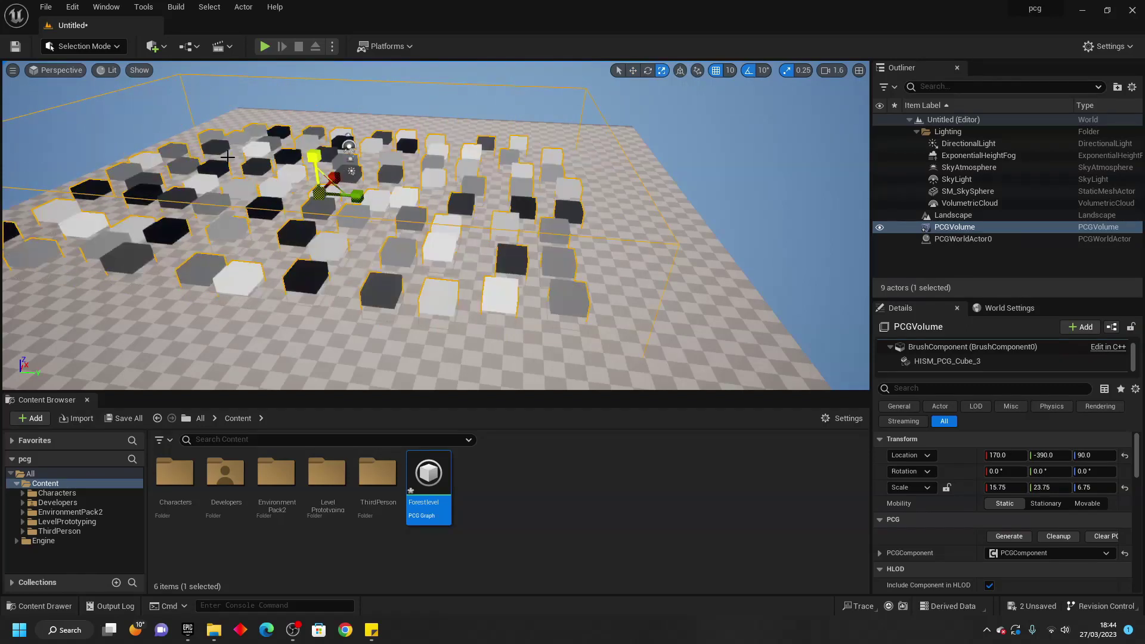
- Reopen the Forestlevel graph, inspect the Surface Sampler node and choose the PCGVolume's PCG Component as the debug object
{"action": "double_click", "coordinate": [430, 473]}
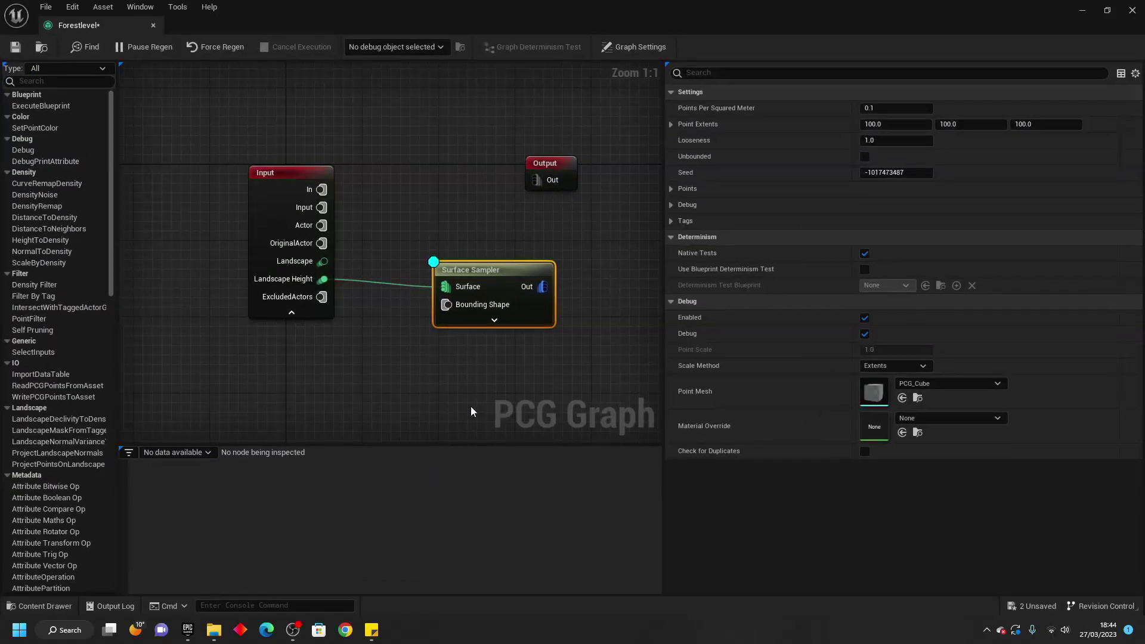
{"action": "right_click", "coordinate": [497, 271]}
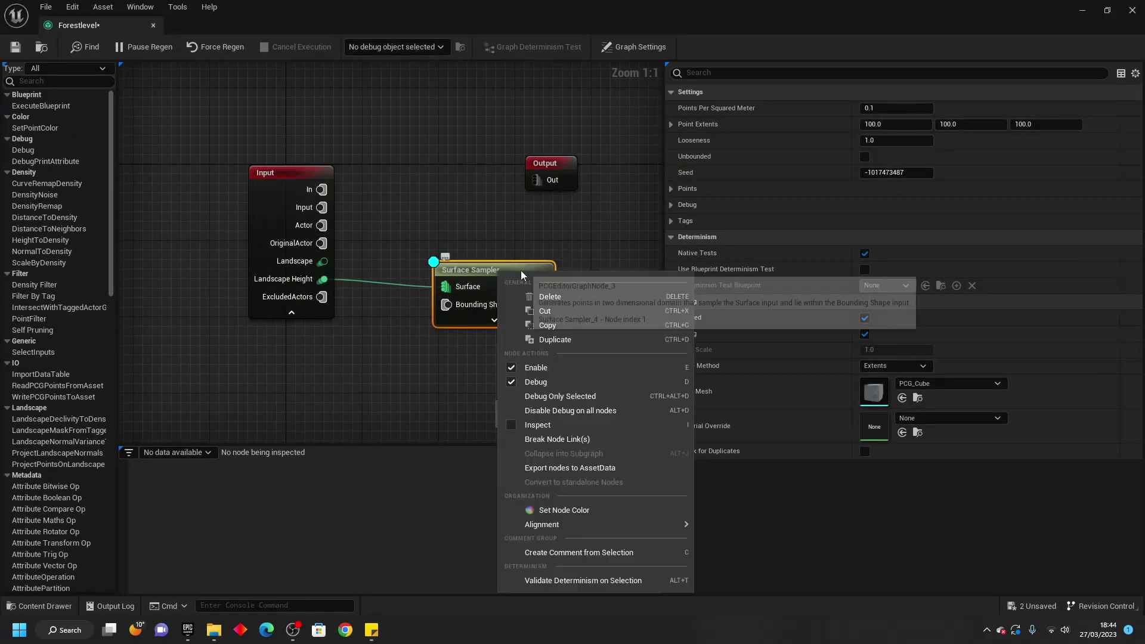
{"action": "left_click", "coordinate": [513, 425]}
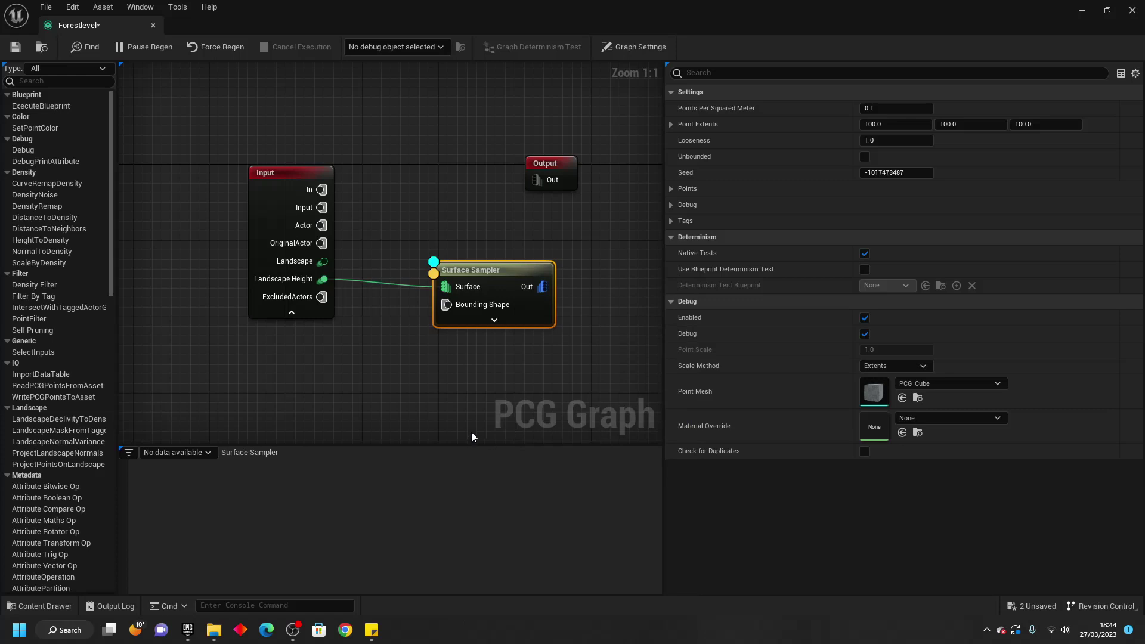
{"action": "double_click", "coordinate": [499, 271]}
{"action": "key", "text": "Return"}
{"action": "left_click", "coordinate": [377, 48]}
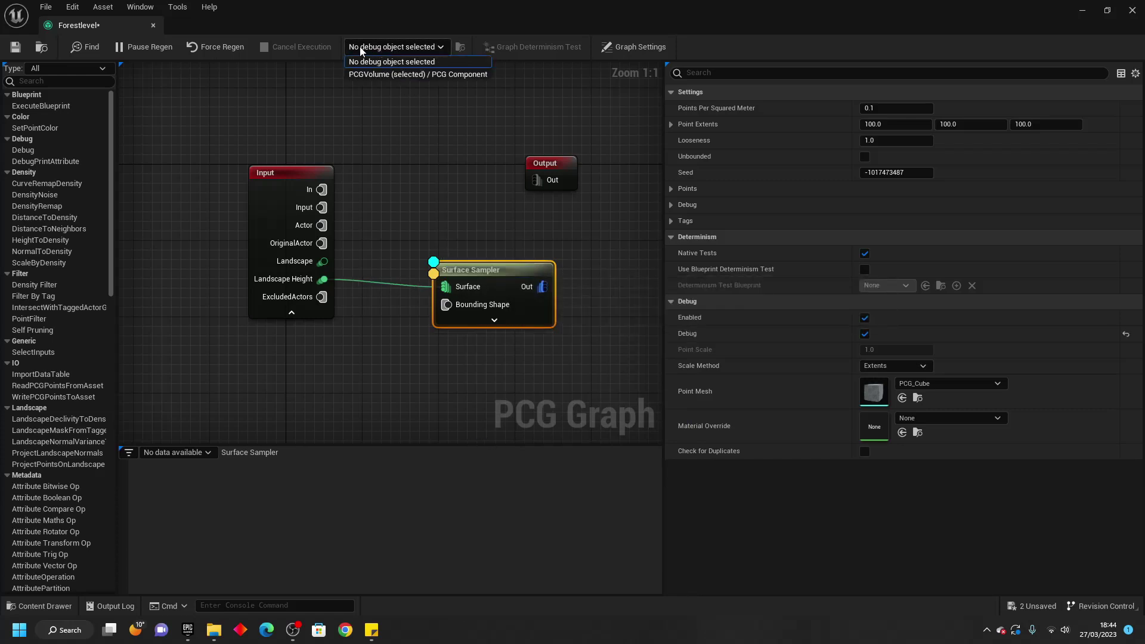
{"action": "left_click", "coordinate": [381, 73]}
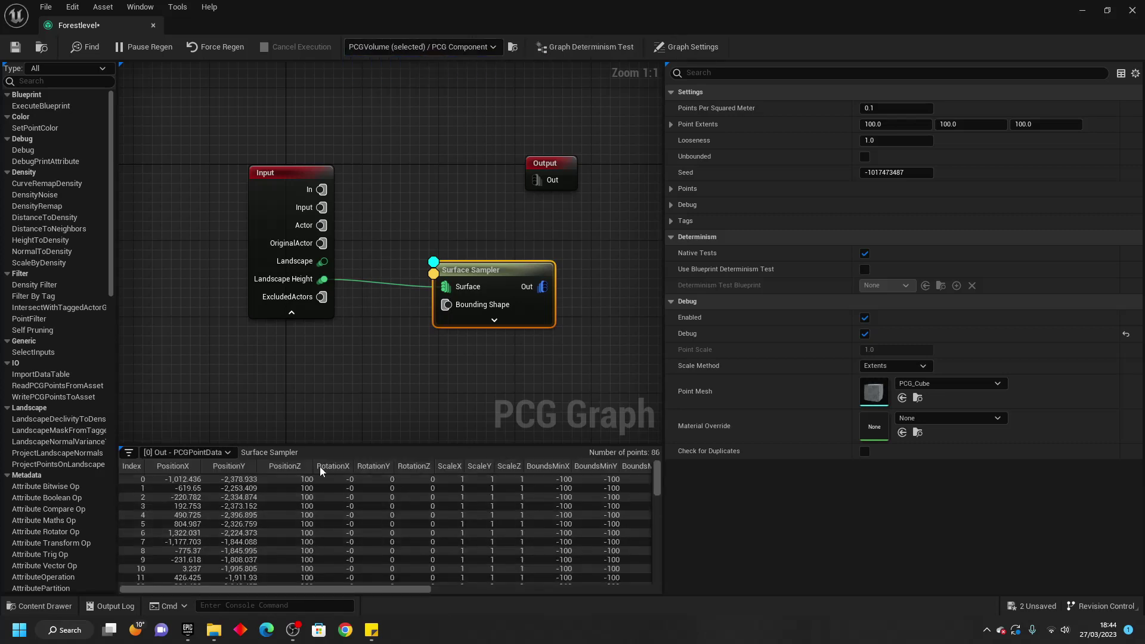
- Glance at the debug cubes in the level and turn off debug display for the Surface Sampler node
{"action": "left_click", "coordinate": [1107, 11]}
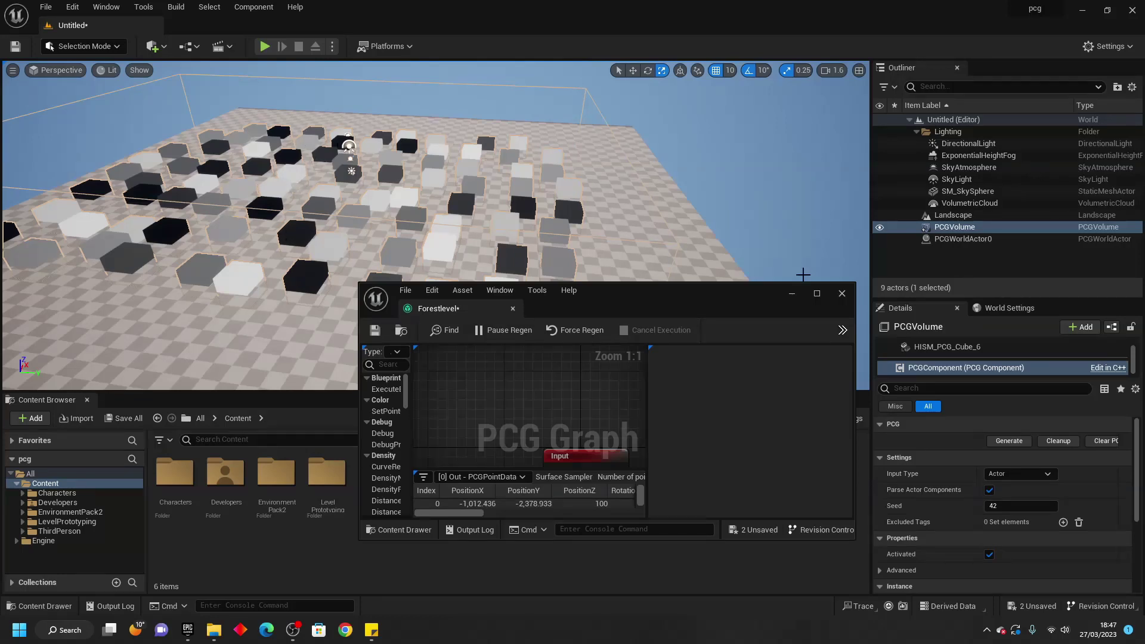
{"action": "left_click", "coordinate": [816, 294]}
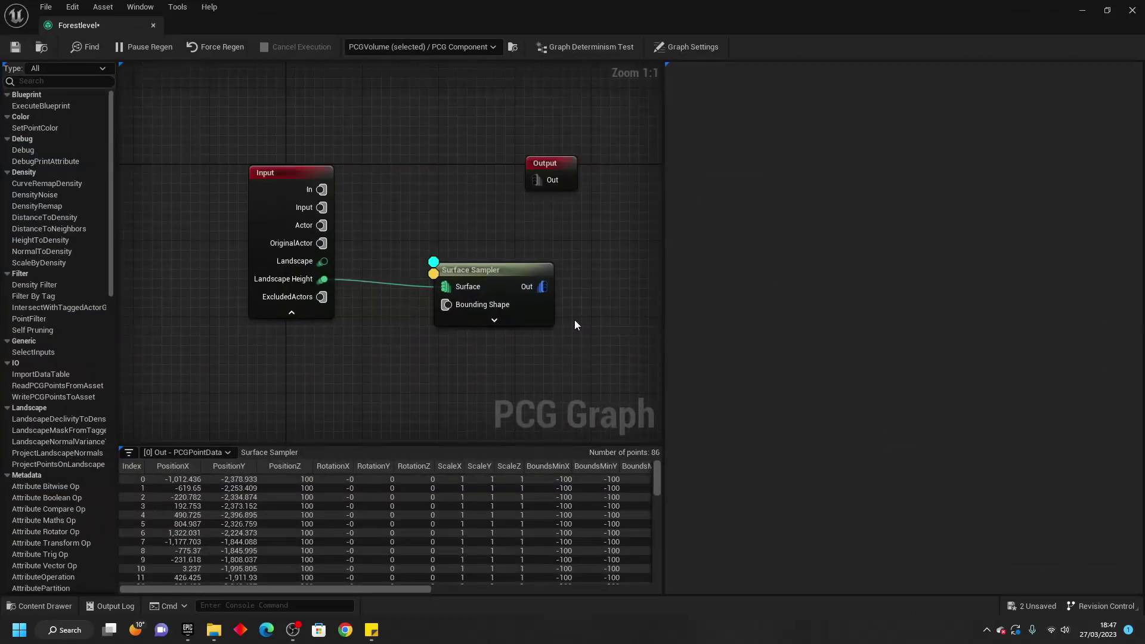
{"action": "left_click", "coordinate": [504, 273]}
{"action": "right_click", "coordinate": [506, 273]}
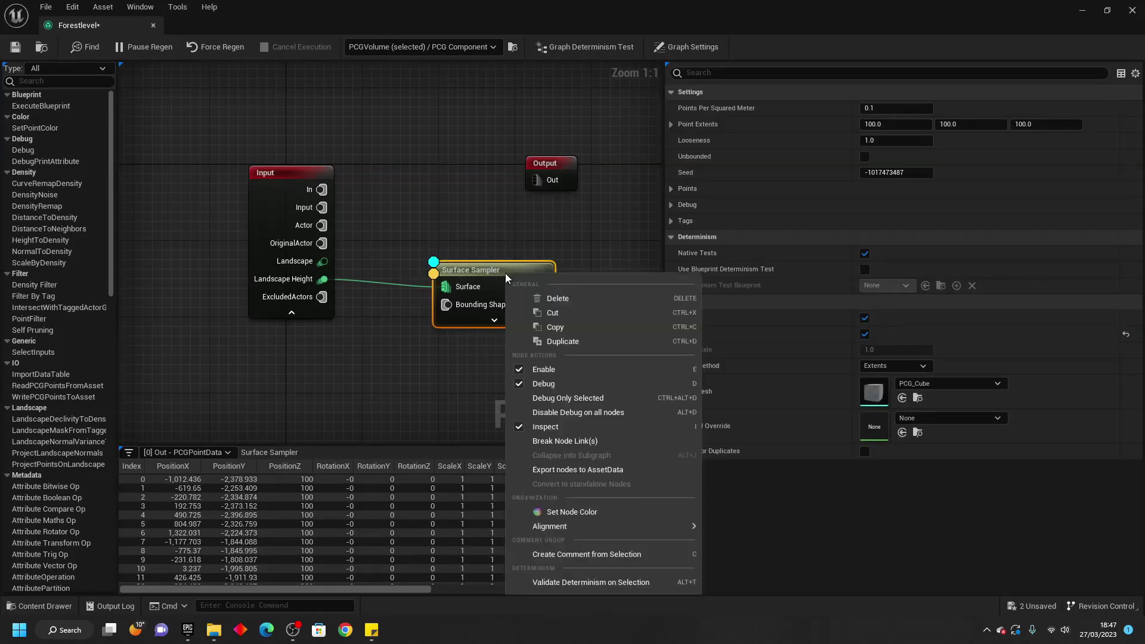
{"action": "left_click", "coordinate": [544, 384]}
- Add a StaticMeshSpawner node fed by the Surface Sampler's output
{"action": "right_click_drag", "start_coordinate": [551, 294], "coordinate": [391, 306]}
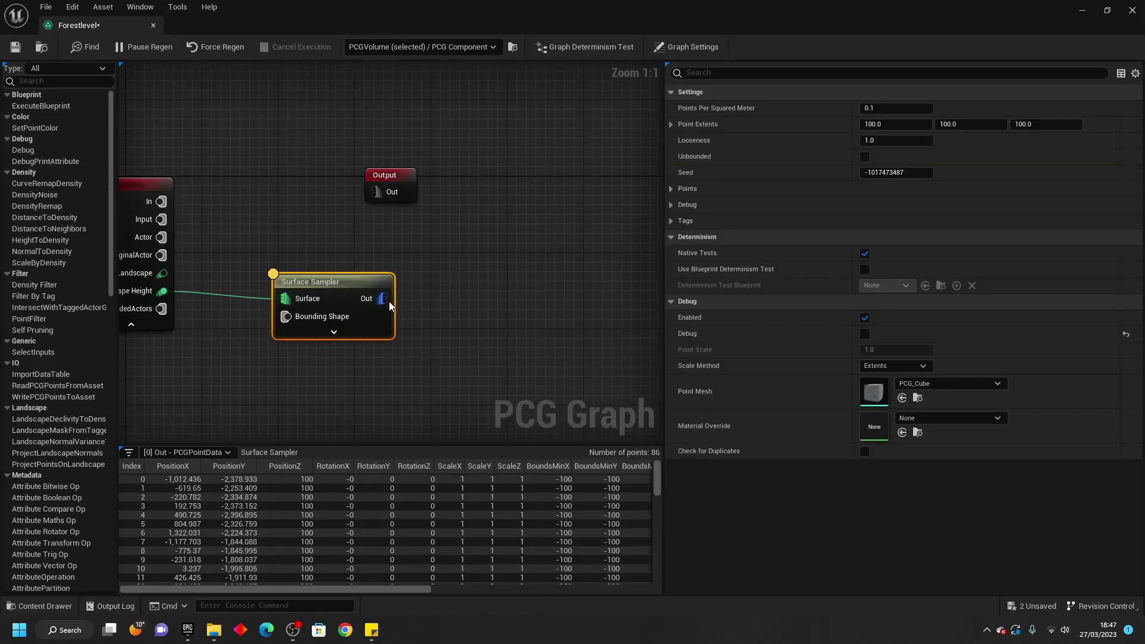
{"action": "left_click_drag", "start_coordinate": [382, 298], "coordinate": [466, 286]}
{"action": "type", "text": "static"}
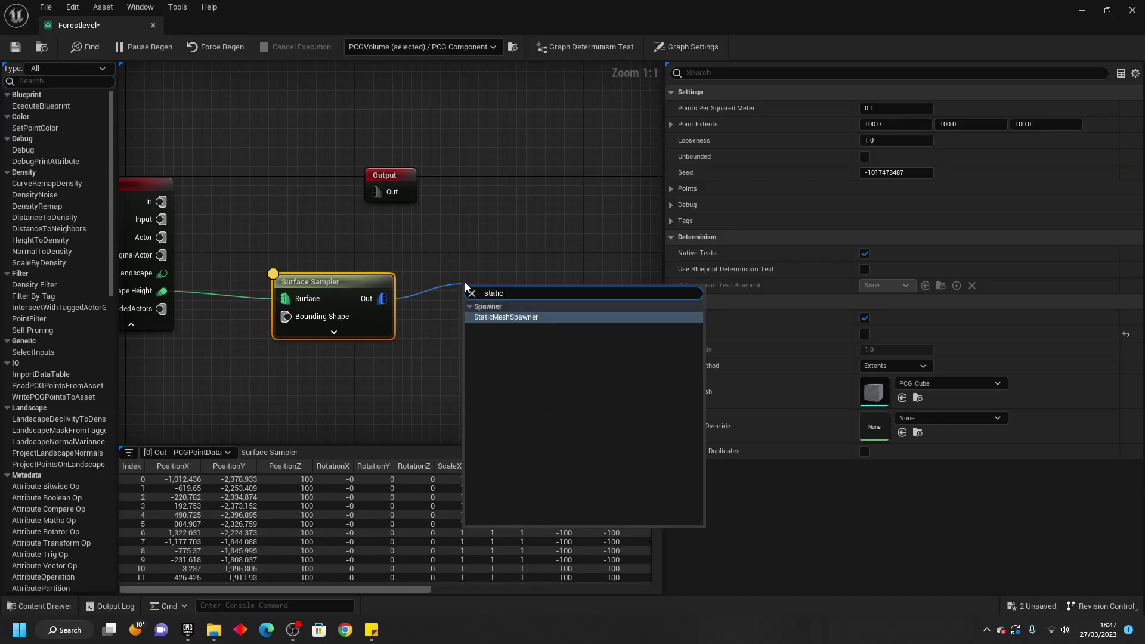
{"action": "left_click", "coordinate": [521, 317]}
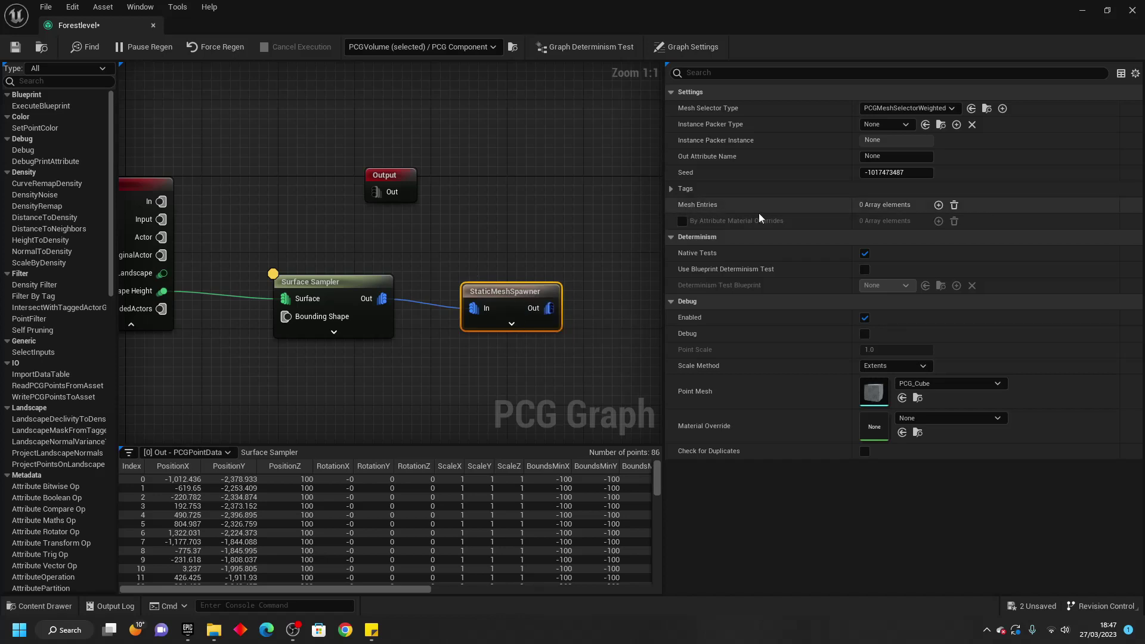
- Add one mesh entry to the StaticMeshSpawner and assign it the SM_Tree_Fall_02 mesh
{"action": "left_click", "coordinate": [940, 204]}
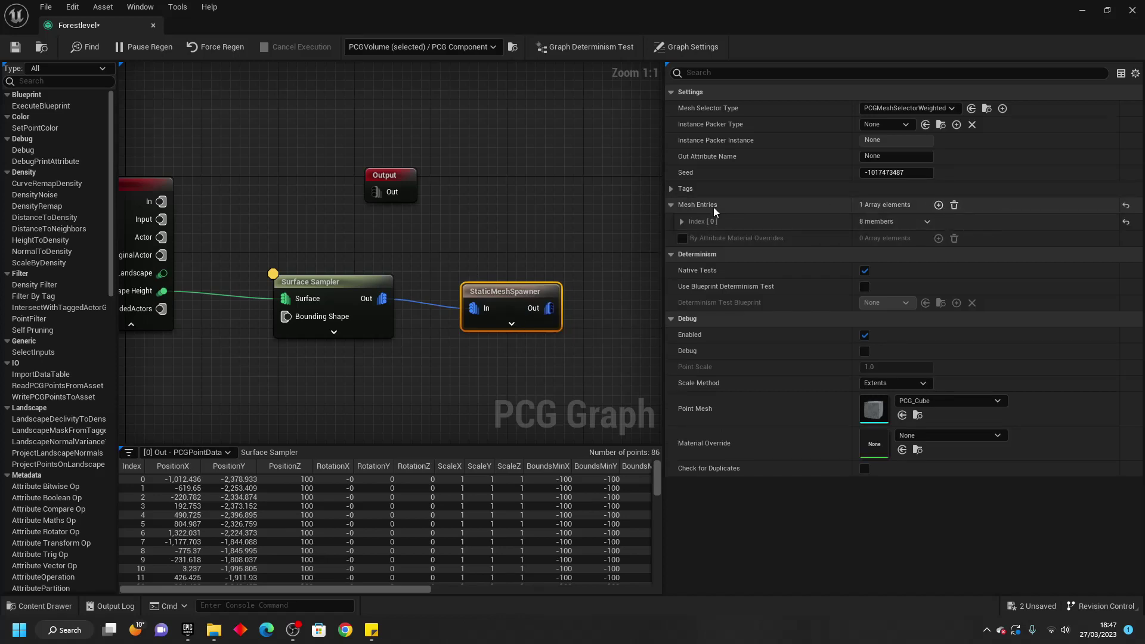
{"action": "left_click", "coordinate": [682, 222]}
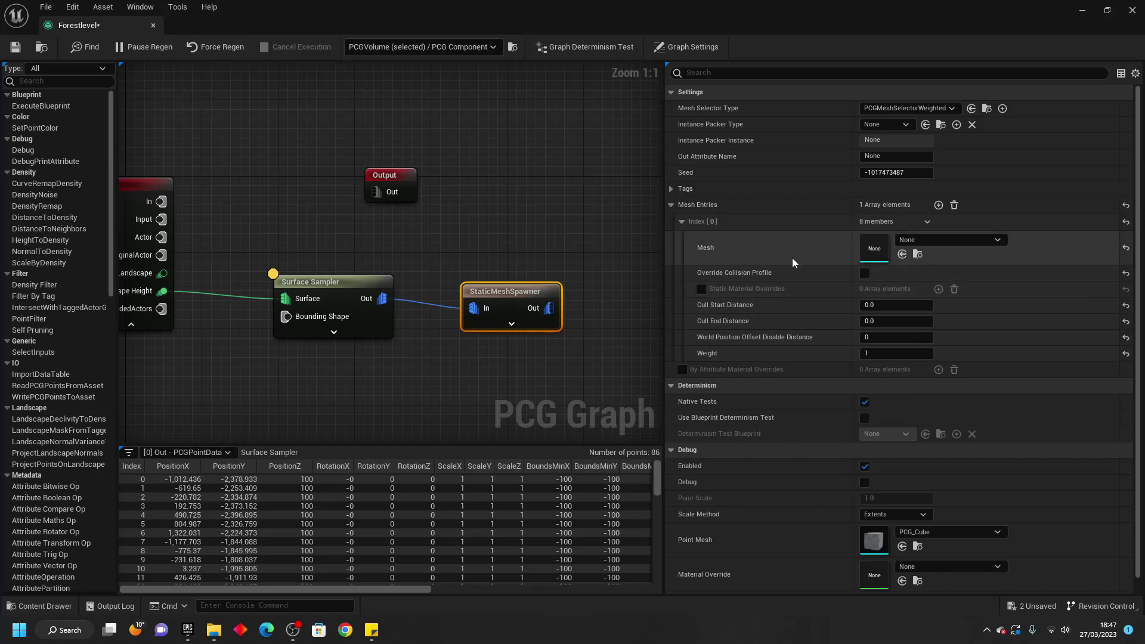
{"action": "left_click", "coordinate": [935, 241]}
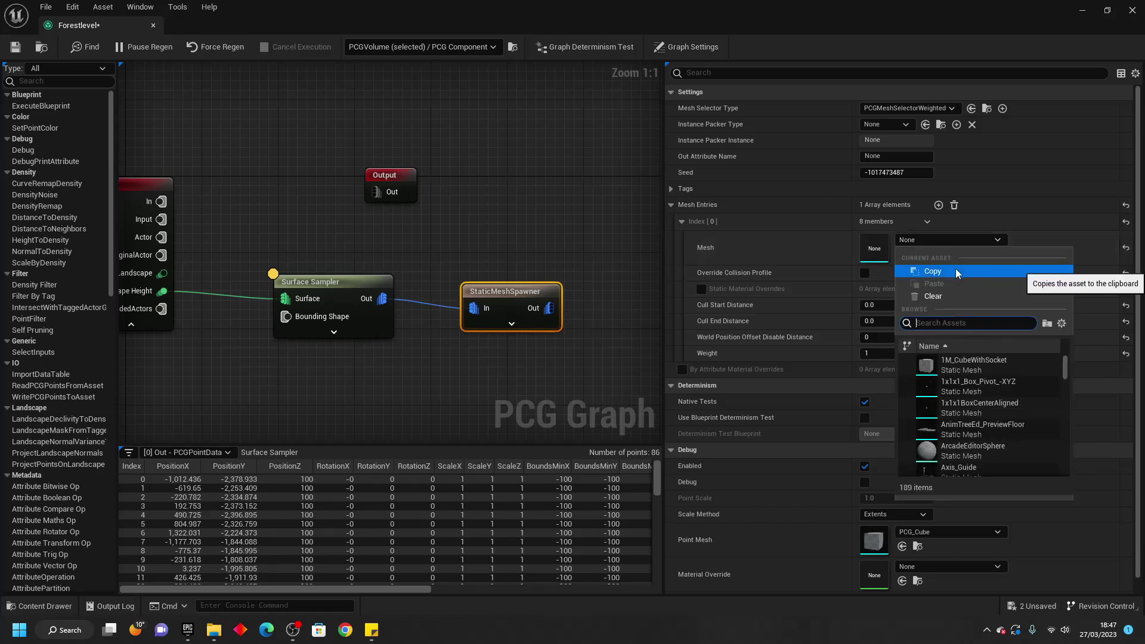
{"action": "type", "text": "tree"}
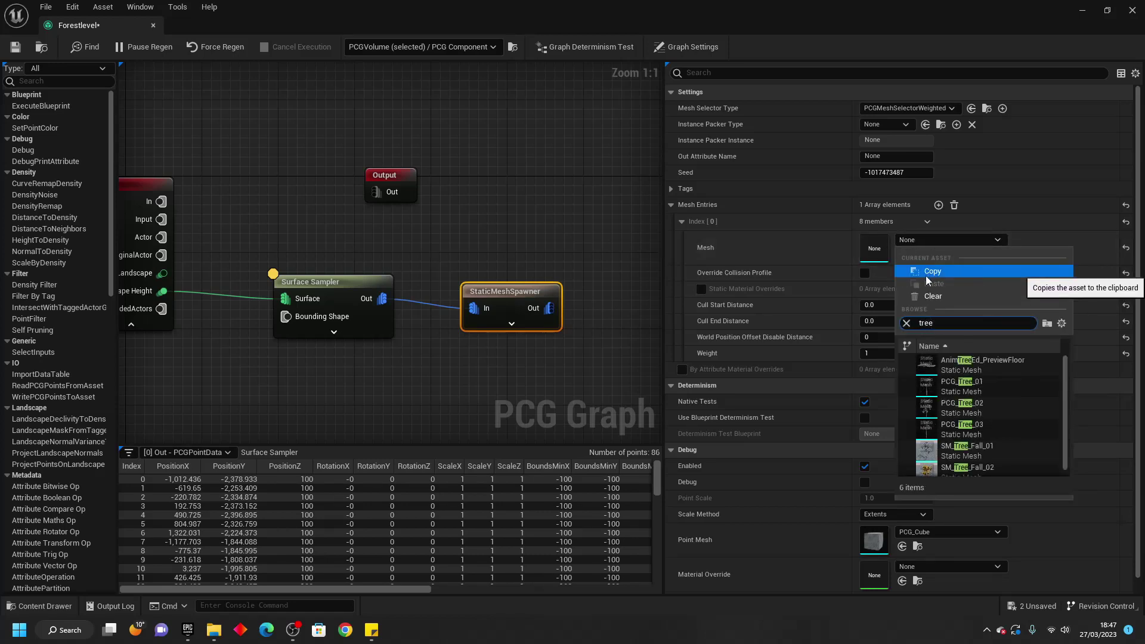
{"action": "left_click", "coordinate": [974, 463]}
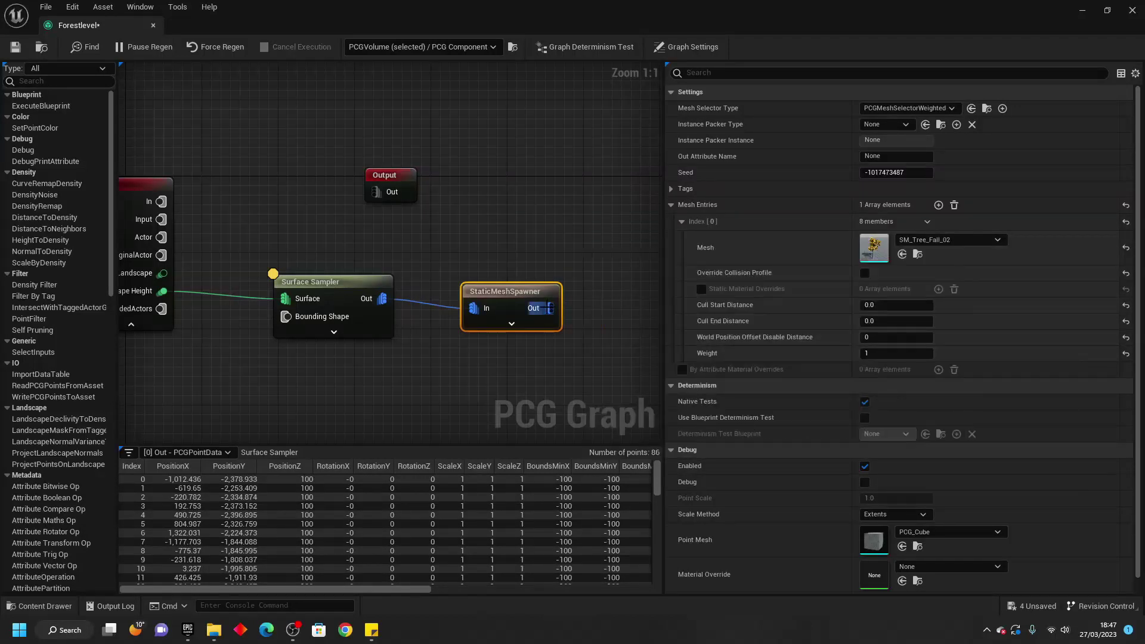
- Connect the StaticMeshSpawner's output to the Output node and look over the generated trees in the level
{"action": "left_click_drag", "start_coordinate": [540, 308], "coordinate": [492, 184]}
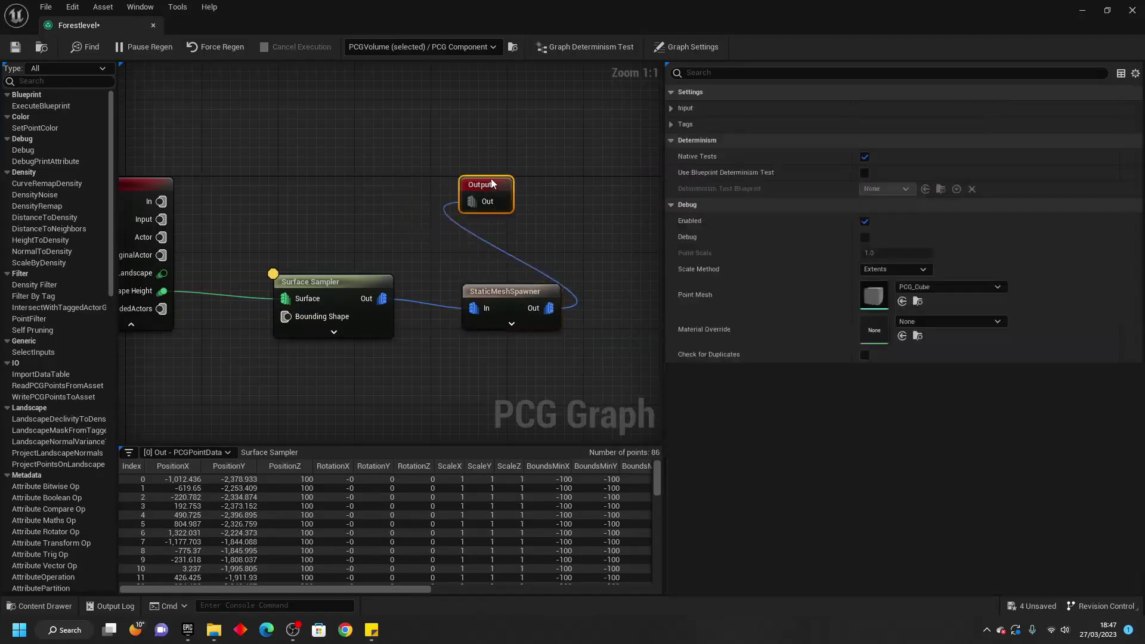
{"action": "left_click", "coordinate": [1107, 10]}
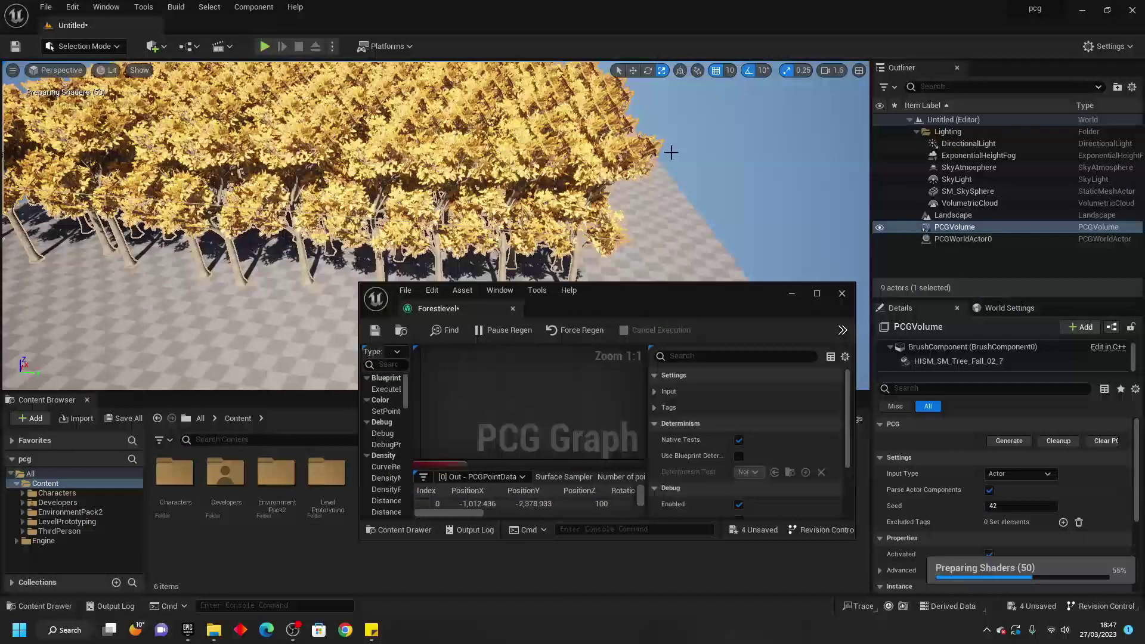
{"action": "right_click_drag", "start_coordinate": [671, 153], "coordinate": [668, 126]}
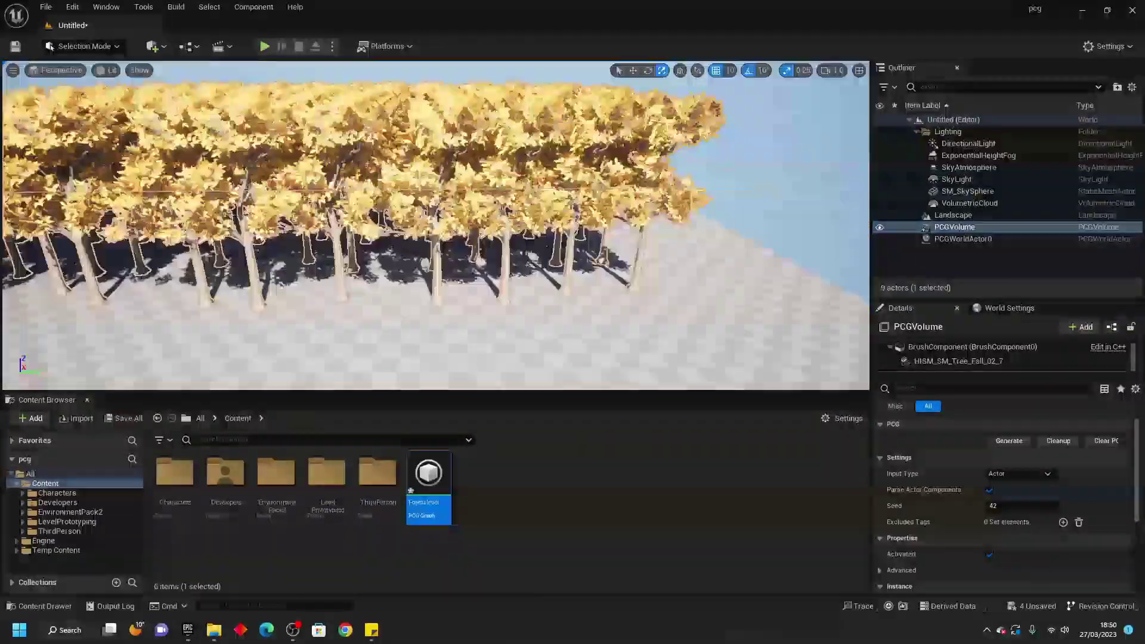
{"action": "right_click_drag", "start_coordinate": [435, 226], "coordinate": [463, 277]}
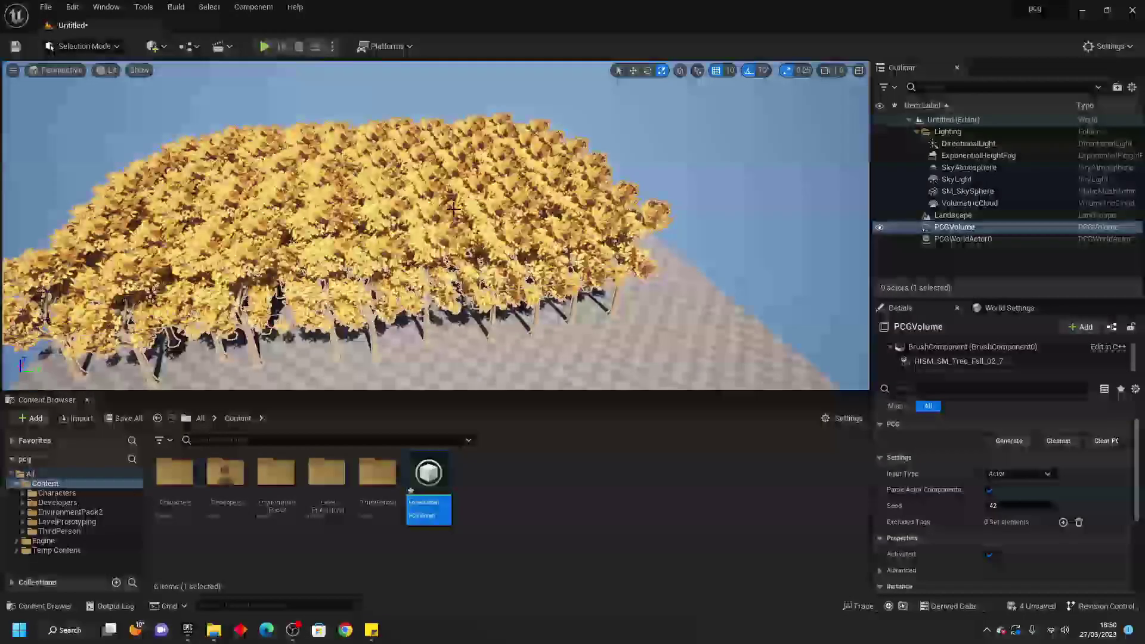
- Reopen the Forestlevel graph alongside the level viewport and select the Surface Sampler node
{"action": "double_click", "coordinate": [429, 480]}
{"action": "scroll", "coordinate": [671, 236], "scroll_direction": "down", "scroll_amount": 5}
{"action": "right_click_drag", "start_coordinate": [671, 236], "coordinate": [621, 325]}
{"action": "scroll", "coordinate": [596, 344], "scroll_direction": "up", "scroll_amount": 4}
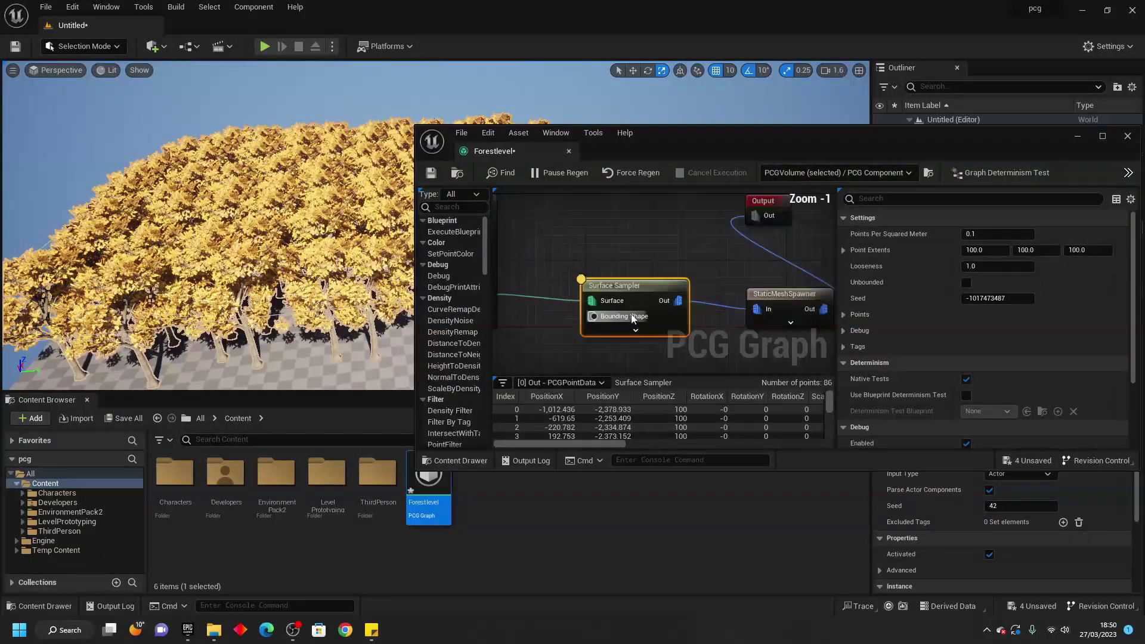
{"action": "double_click", "coordinate": [622, 290]}
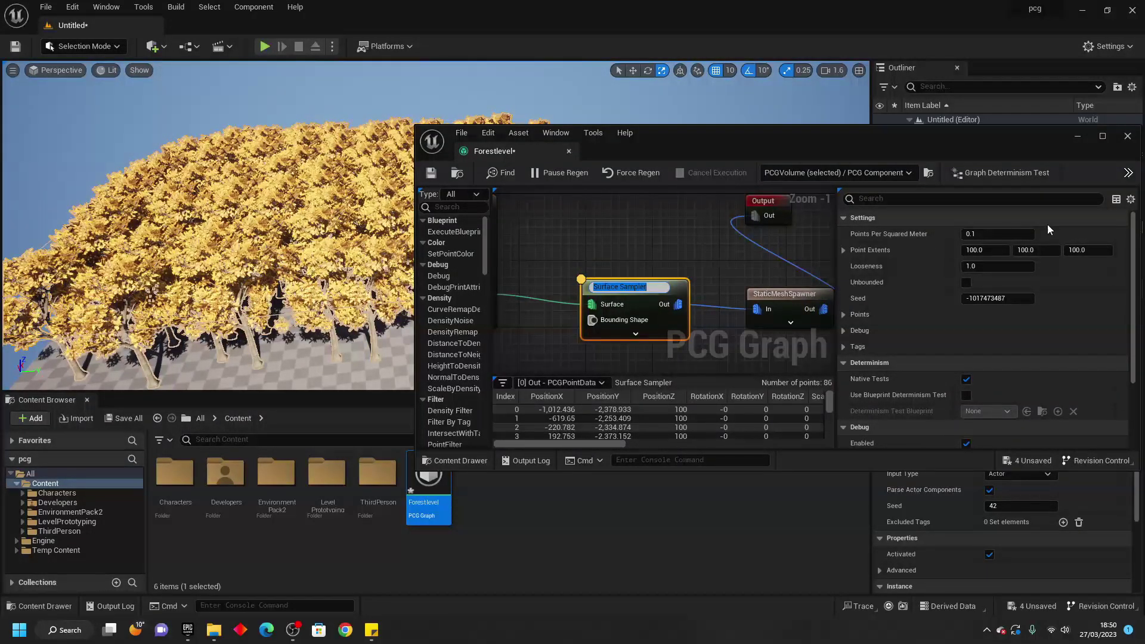
- Try Points Per Squared Meter values of 0.05 and 0.01 on the Surface Sampler
{"action": "left_click", "coordinate": [997, 234]}
{"action": "type", "text": "0.0"}
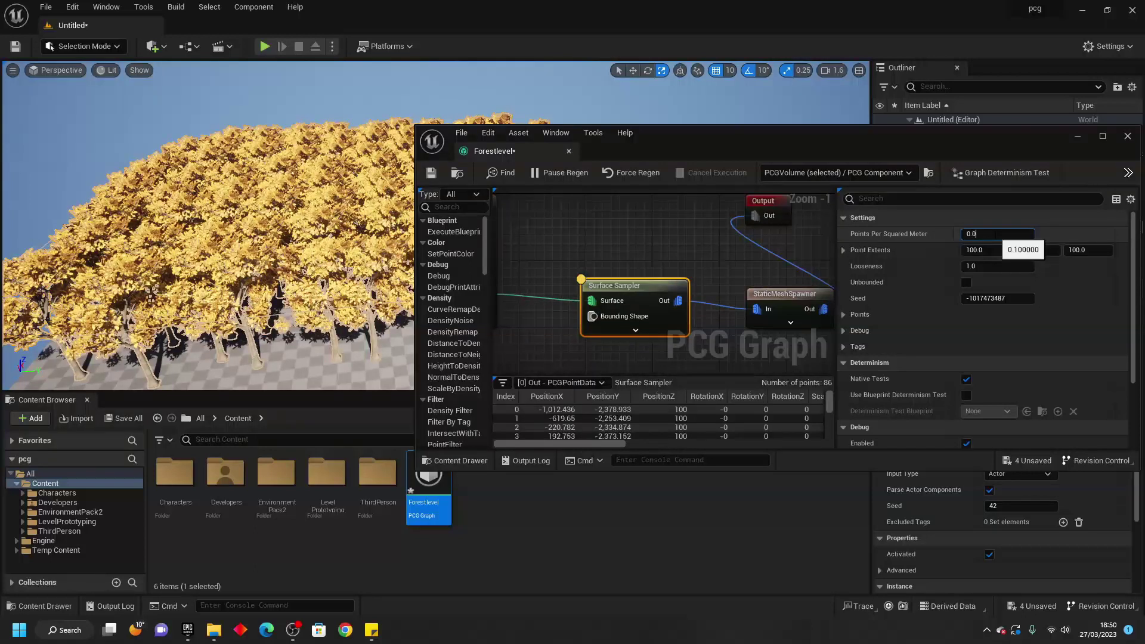
{"action": "type", "text": "5"}
{"action": "key", "text": "Return"}
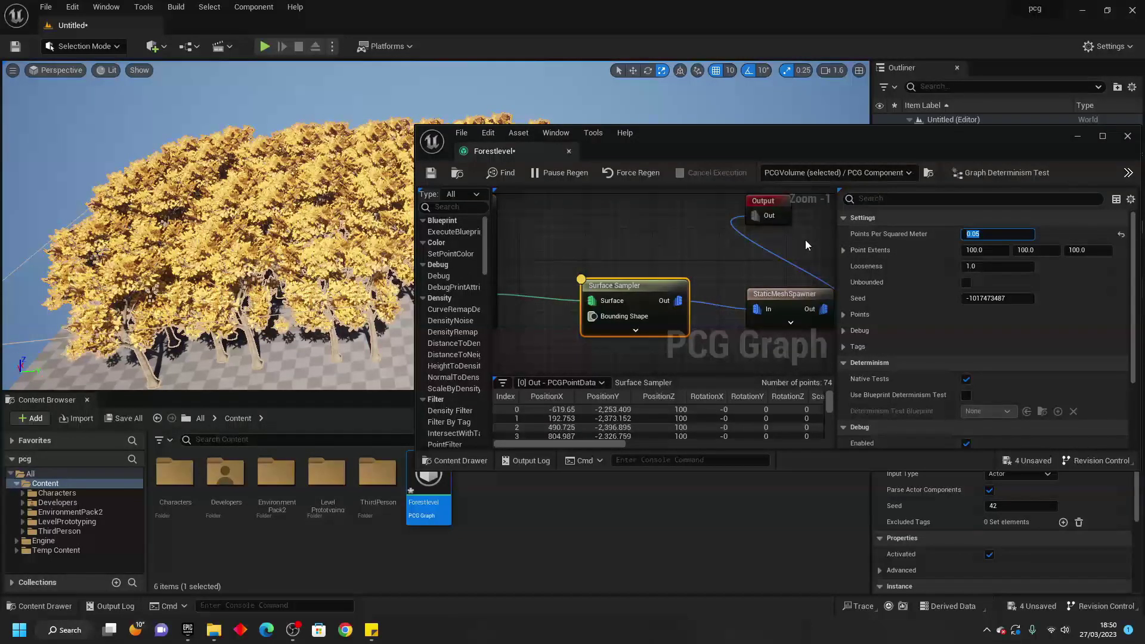
{"action": "type", "text": "0.01"}
{"action": "key", "text": "Return"}
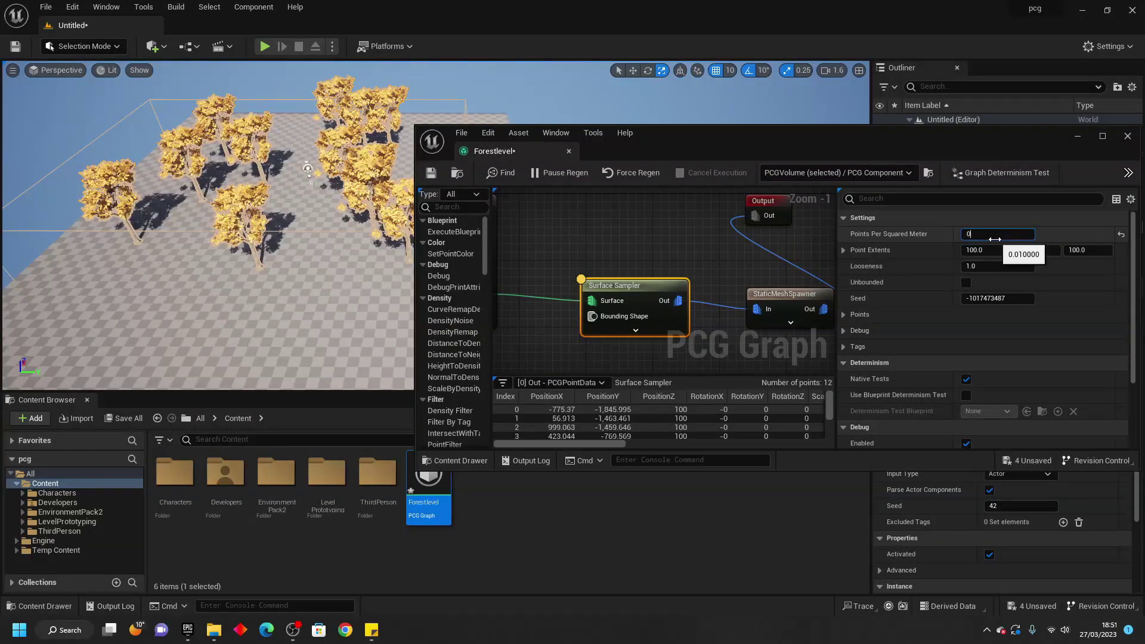
- Set the Surface Sampler's Points Per Squared Meter to 0.1 and its Looseness to about 7.04
{"action": "type", "text": ".1"}
{"action": "key", "text": "Return"}
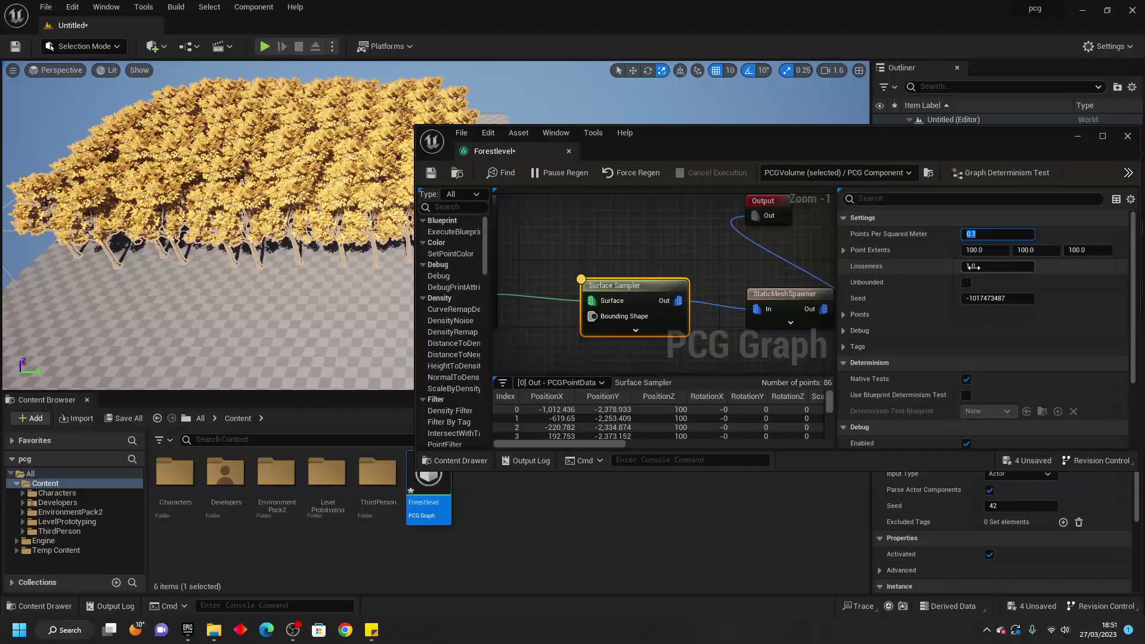
{"action": "left_click_drag", "start_coordinate": [973, 267], "coordinate": [1008, 267]}
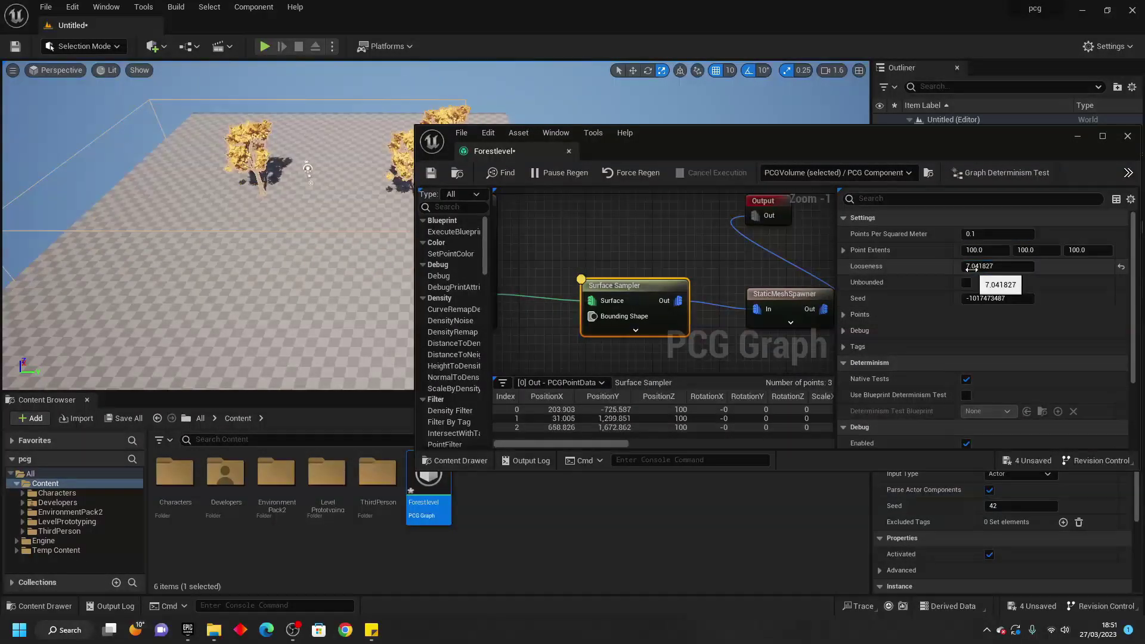
- Lower the Surface Sampler's Looseness to about 2.07
{"action": "mouse_move", "coordinate": [977, 267]}
{"action": "left_mouse_down"}
{"action": "mouse_move", "coordinate": [942, 266]}
{"action": "mouse_move", "coordinate": [984, 267]}
{"action": "mouse_move", "coordinate": [969, 266]}
{"action": "left_mouse_up"}
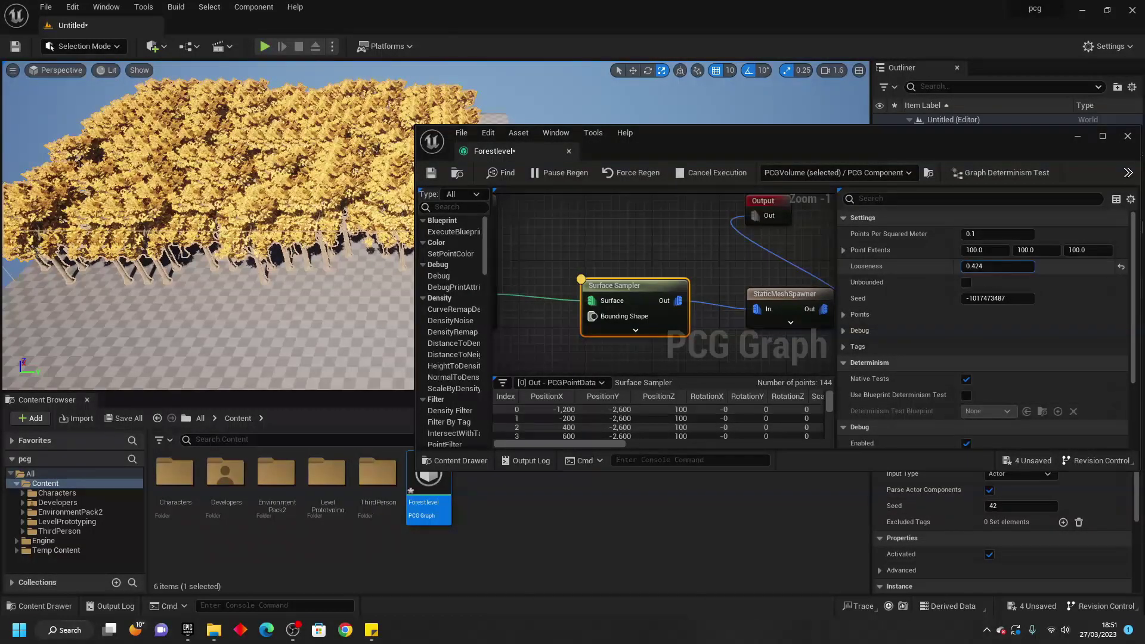
{"action": "left_click_drag", "start_coordinate": [985, 267], "coordinate": [1005, 267]}
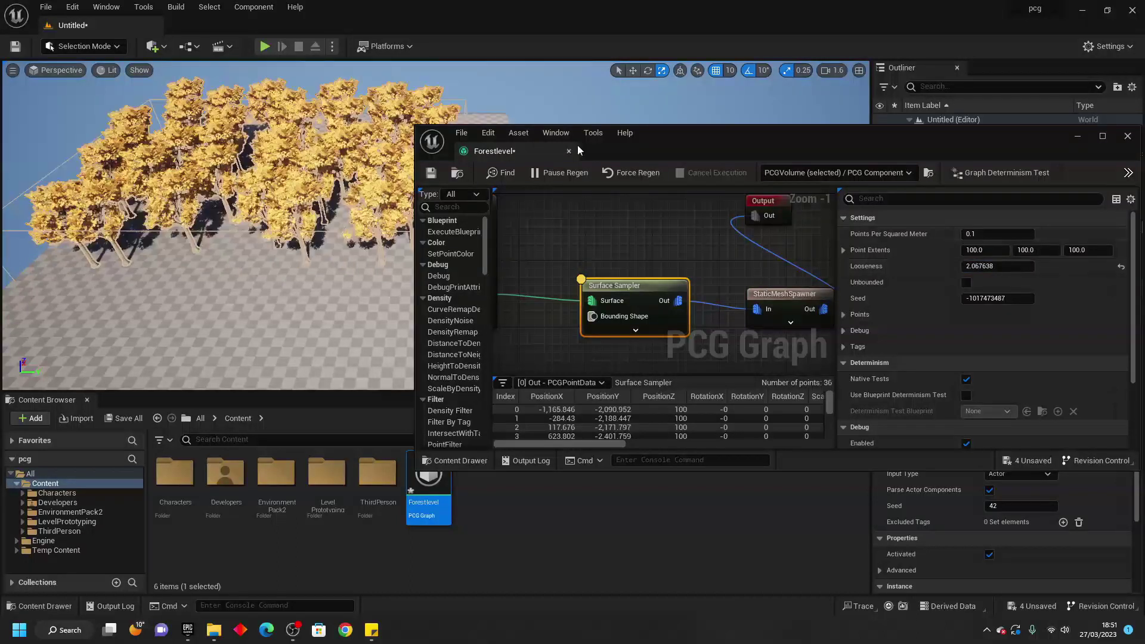
- Enlarge the PCGVolume in the level to a scale of 23.0 in X and 32.0 in Y
{"action": "right_click_drag", "start_coordinate": [252, 174], "coordinate": [244, 215]}
{"action": "key", "text": "s"}
{"action": "left_click", "coordinate": [252, 174]}
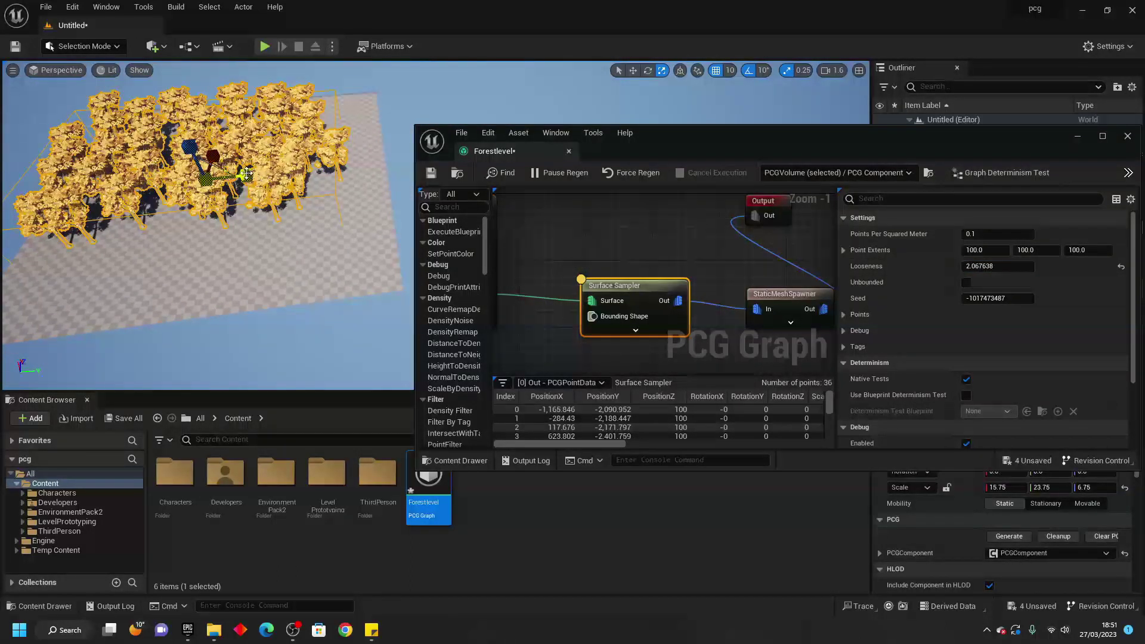
{"action": "left_click_drag", "start_coordinate": [247, 174], "coordinate": [286, 170]}
{"action": "right_click_drag", "start_coordinate": [247, 173], "coordinate": [257, 202]}
{"action": "key", "text": "w"}
{"action": "key", "text": "s"}
- Move the graph editor clear of the viewport and set the Surface Sampler's Seed to 899
{"action": "left_click_drag", "start_coordinate": [827, 145], "coordinate": [838, 108]}
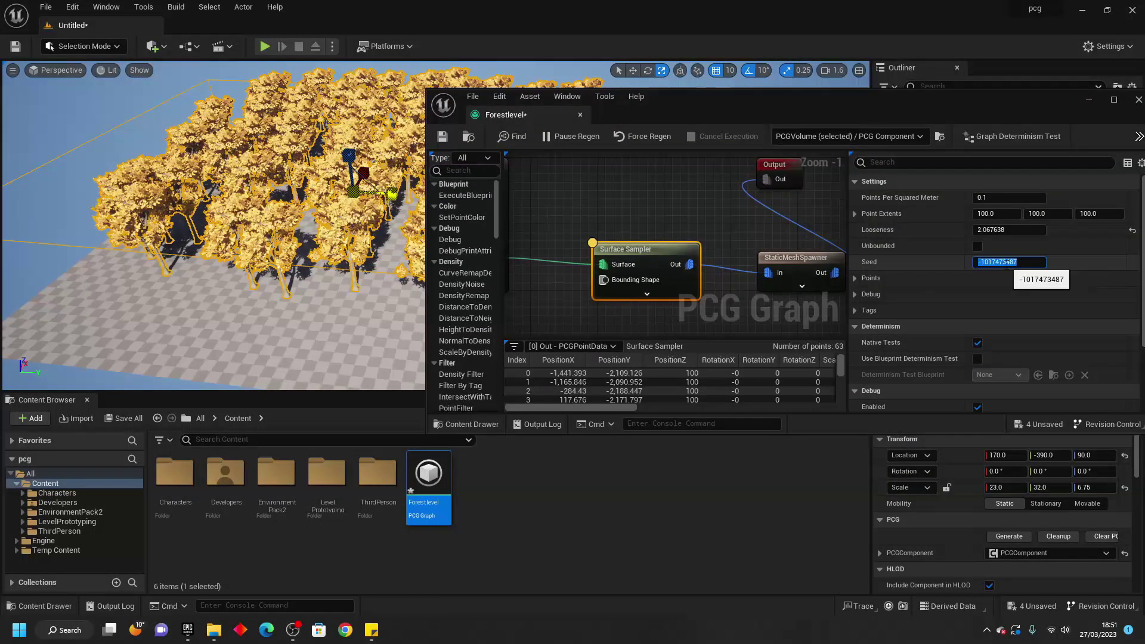
{"action": "key", "text": "Return"}
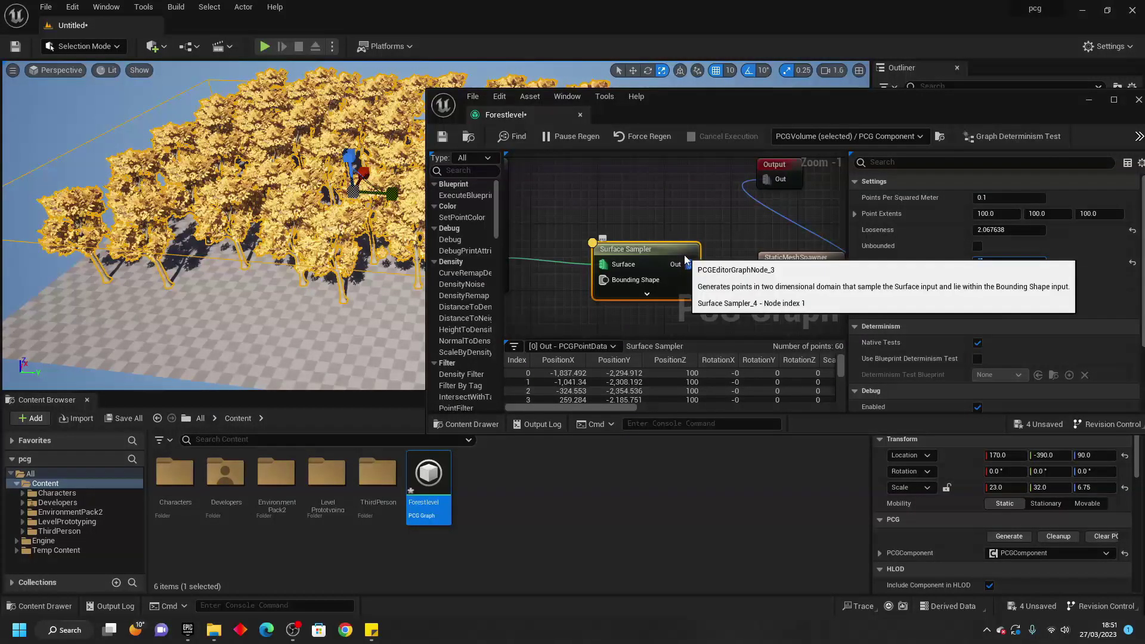
{"action": "type", "text": "899"}
{"action": "key", "text": "Return"}
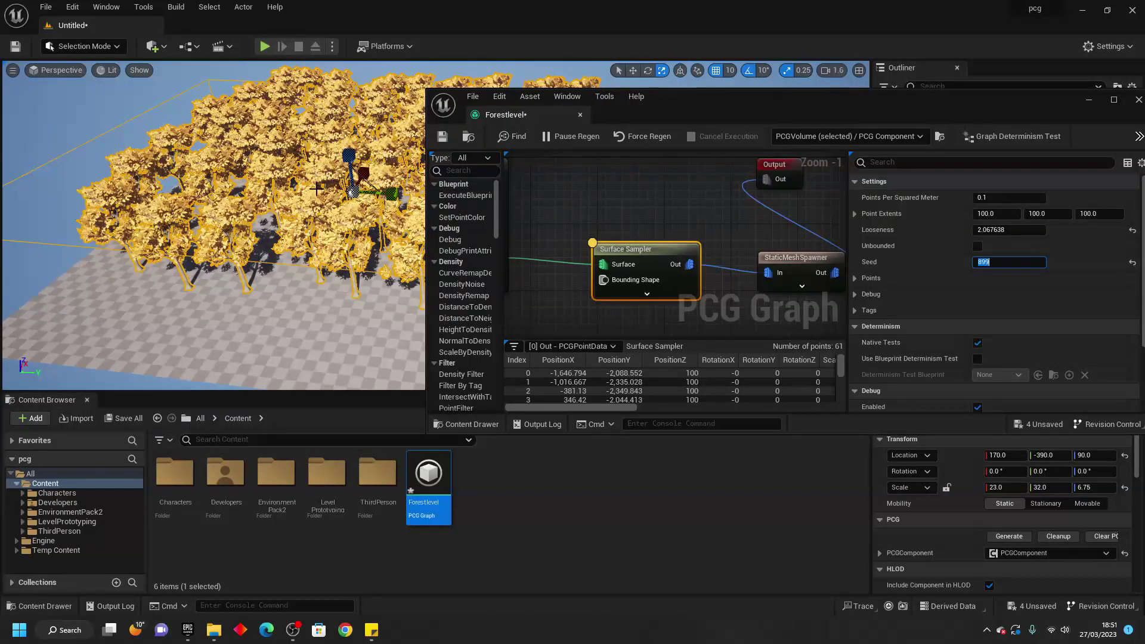
- Add a second mesh entry to the StaticMeshSpawner, using the SM_Tree_Fall_01 mesh, and look over the mixed trees
{"action": "left_click", "coordinate": [788, 258]}
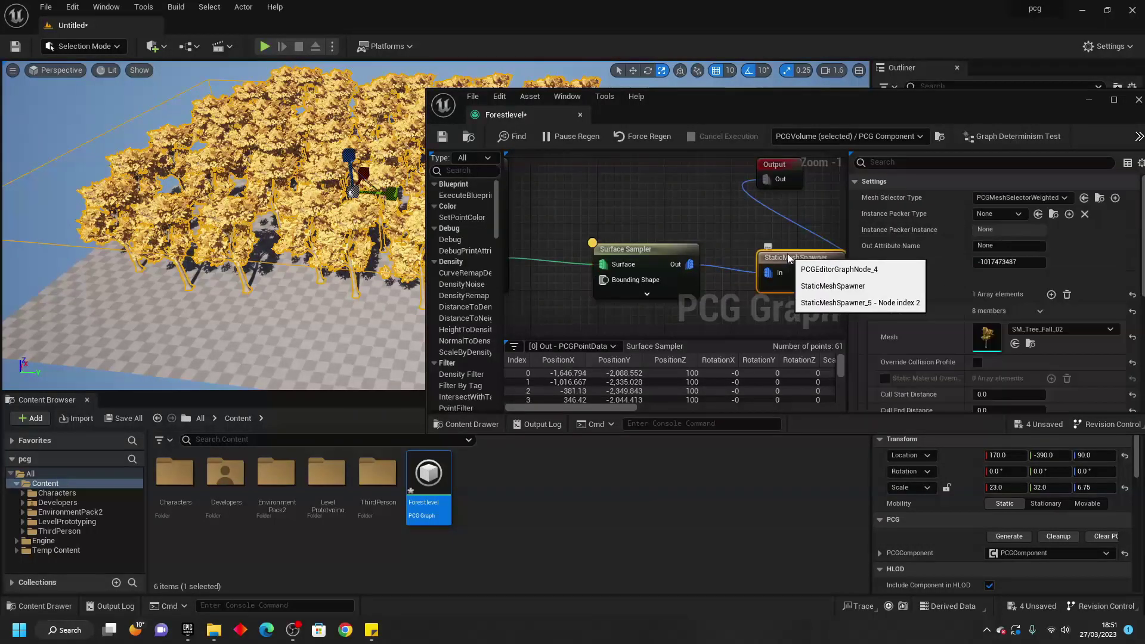
{"action": "left_click", "coordinate": [1051, 297]}
{"action": "scroll", "coordinate": [1039, 349], "scroll_direction": "down", "scroll_amount": 5}
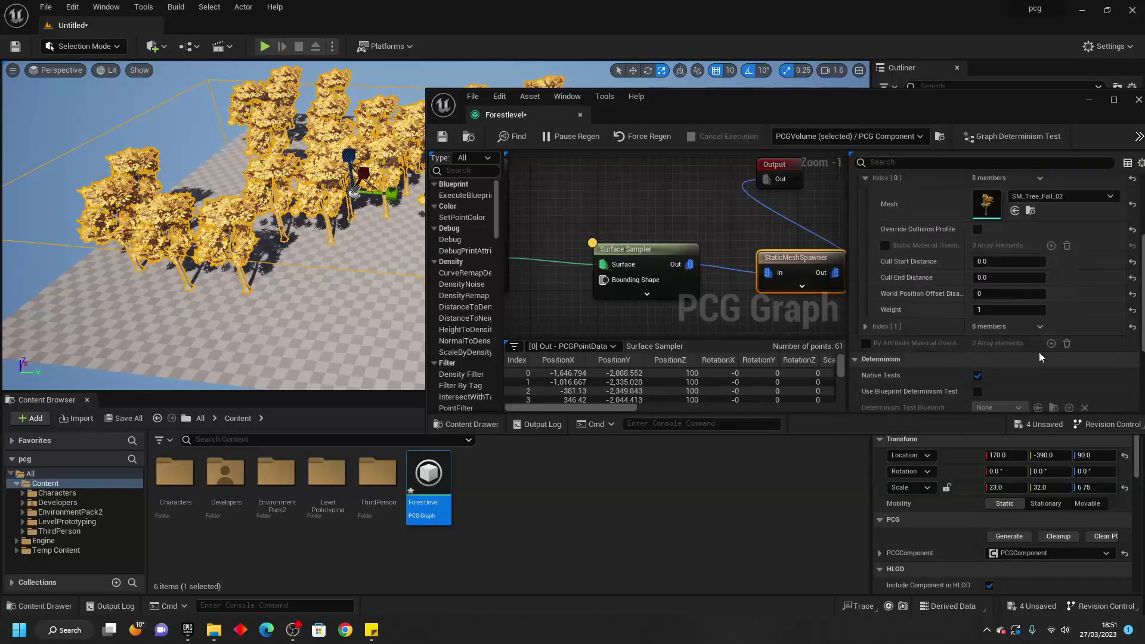
{"action": "scroll", "coordinate": [1033, 353], "scroll_direction": "up", "scroll_amount": 10}
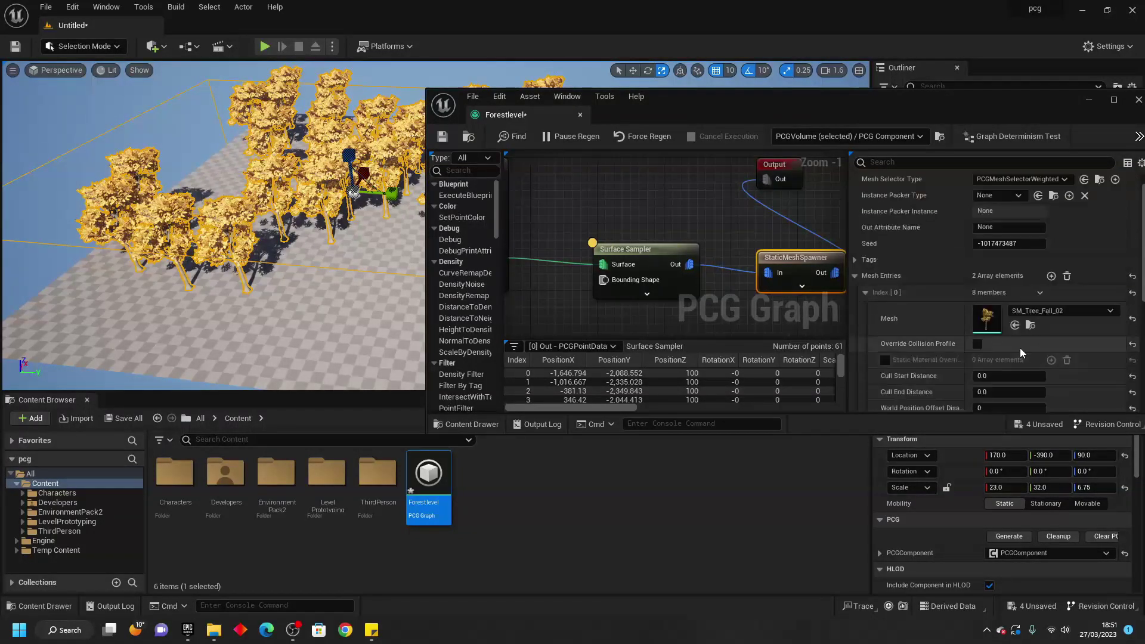
{"action": "left_click", "coordinate": [865, 292]}
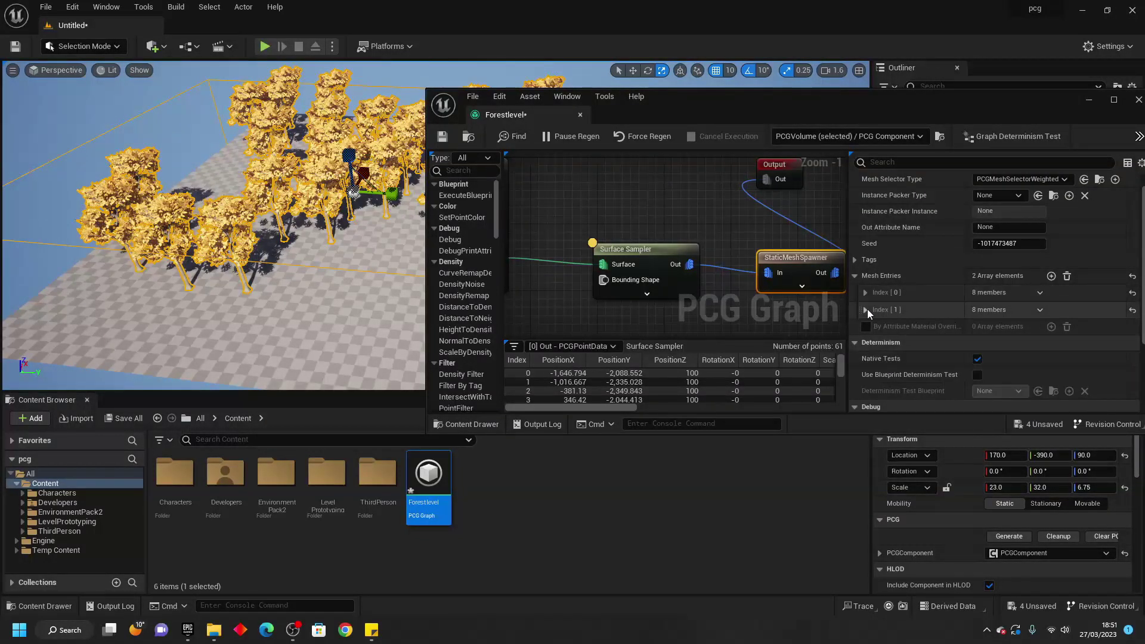
{"action": "left_click", "coordinate": [866, 310]}
{"action": "left_click", "coordinate": [1017, 328]}
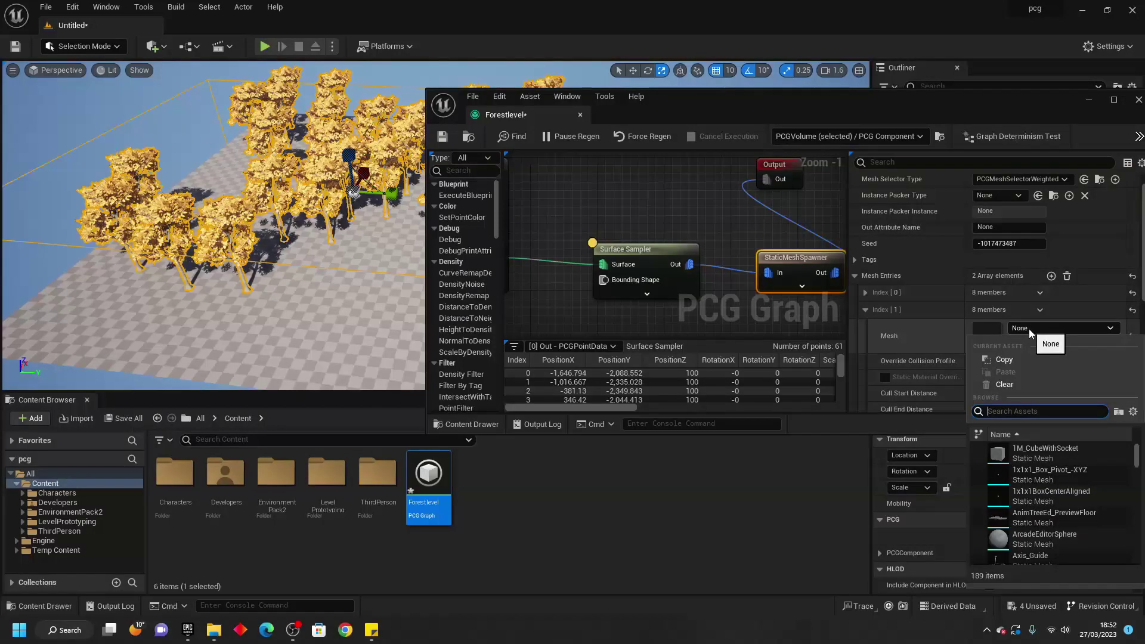
{"action": "type", "text": "tree"}
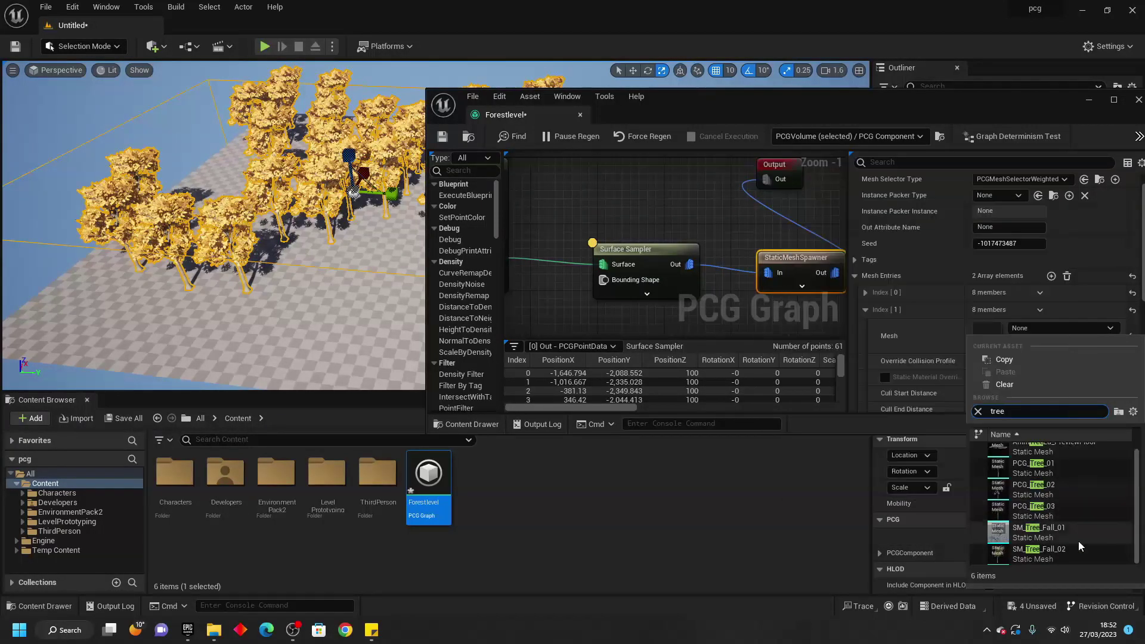
{"action": "left_click", "coordinate": [1041, 529]}
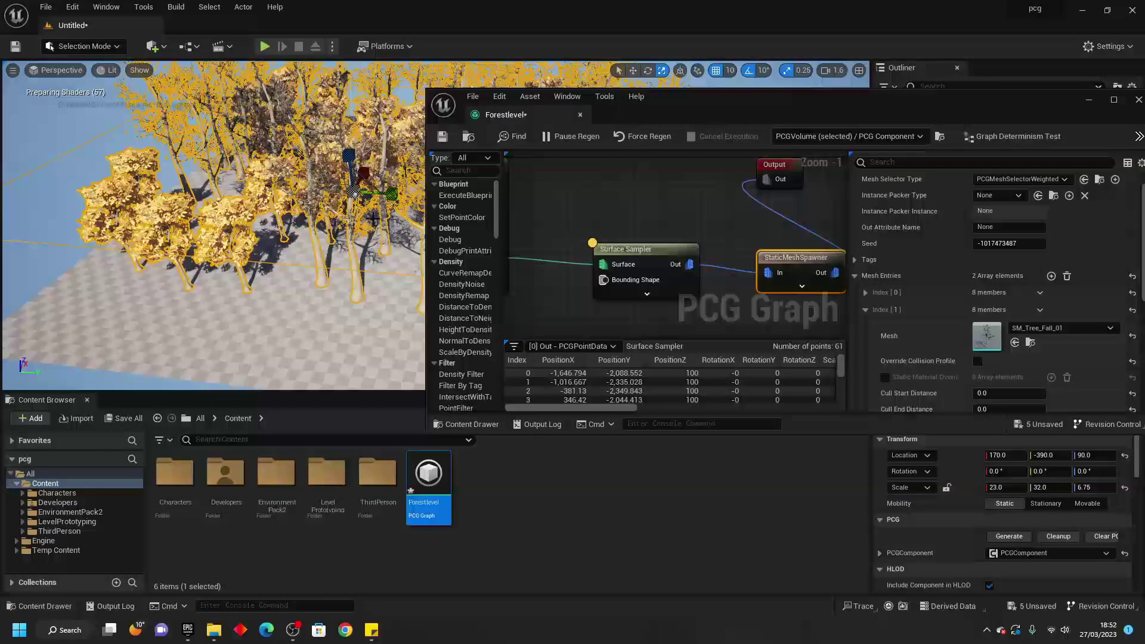
{"action": "right_click_drag", "start_coordinate": [327, 203], "coordinate": [370, 215]}
{"action": "right_click_drag", "start_coordinate": [311, 250], "coordinate": [289, 251]}
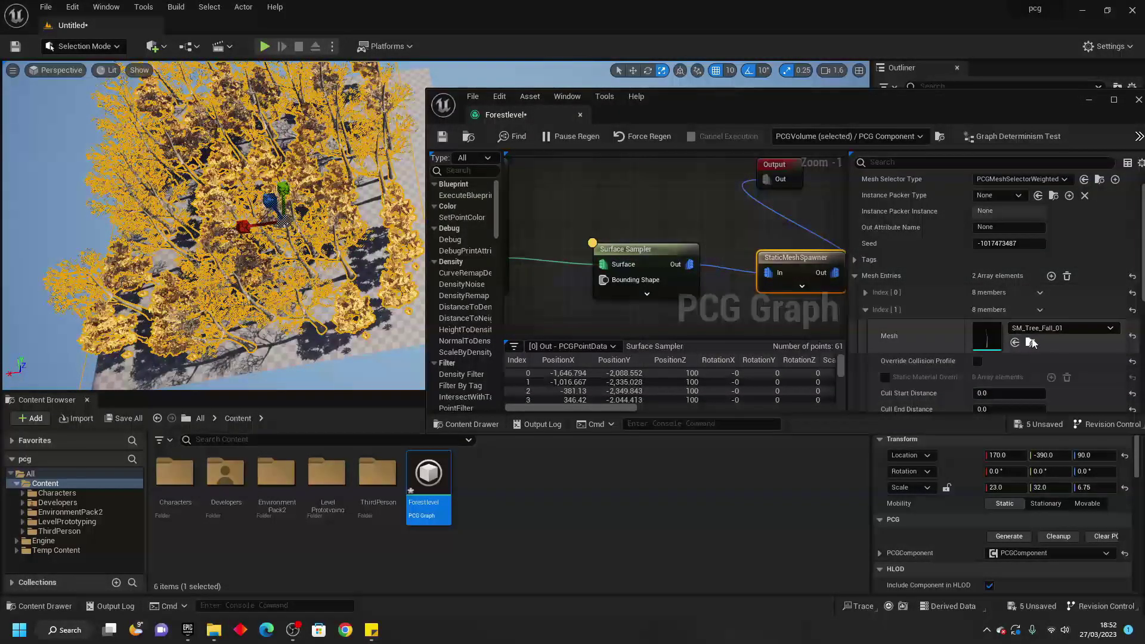
- Set the Weight of the StaticMeshSpawner's SM_Tree_Fall_01 mesh entry to 2
{"action": "scroll", "coordinate": [1032, 343], "scroll_direction": "down", "scroll_amount": 3}
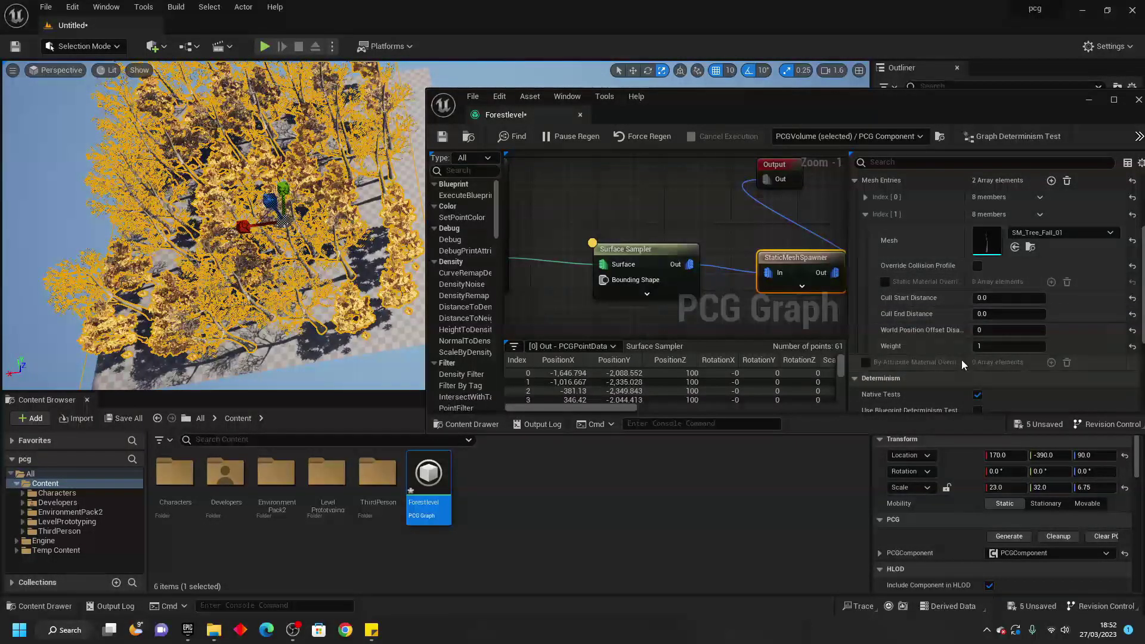
{"action": "left_click", "coordinate": [865, 214]}
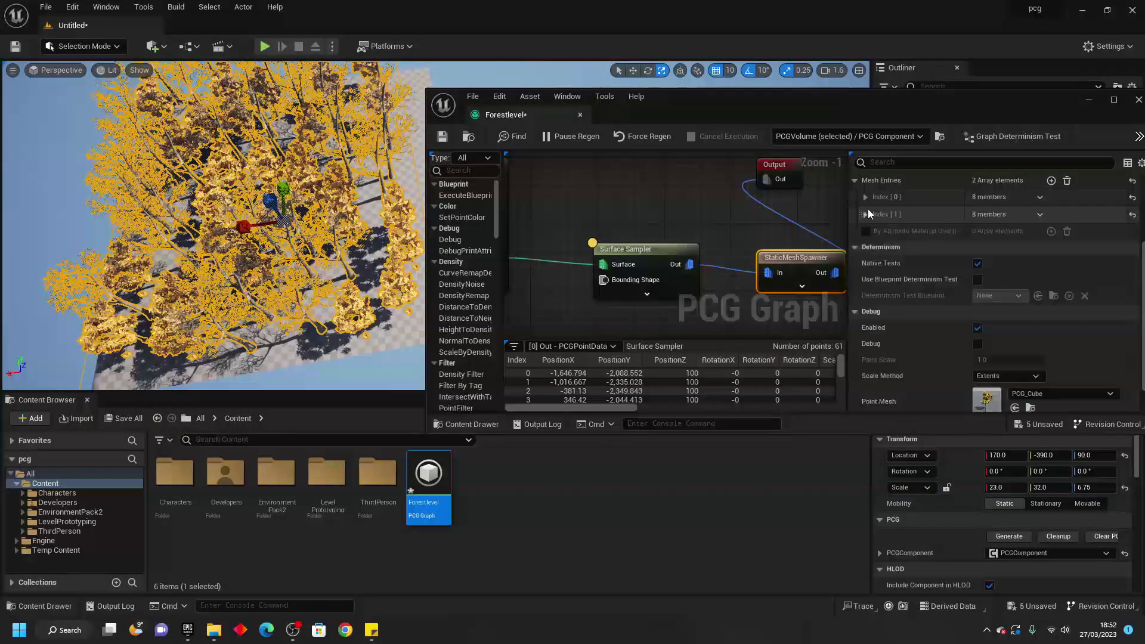
{"action": "left_click", "coordinate": [865, 197]}
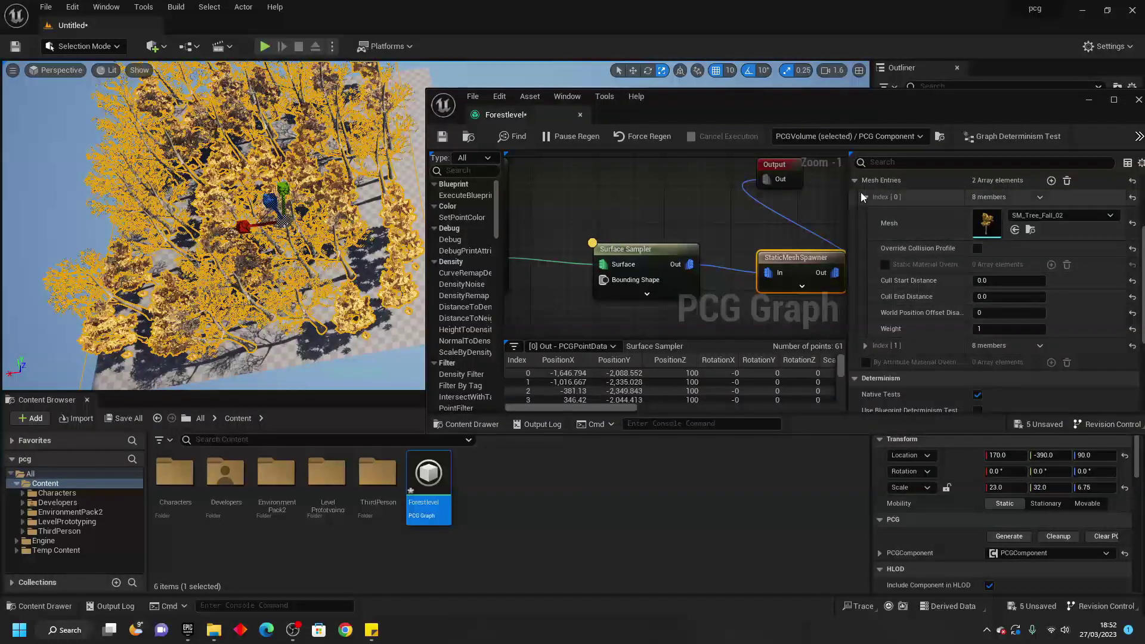
{"action": "left_click", "coordinate": [855, 182]}
{"action": "left_click", "coordinate": [854, 181]}
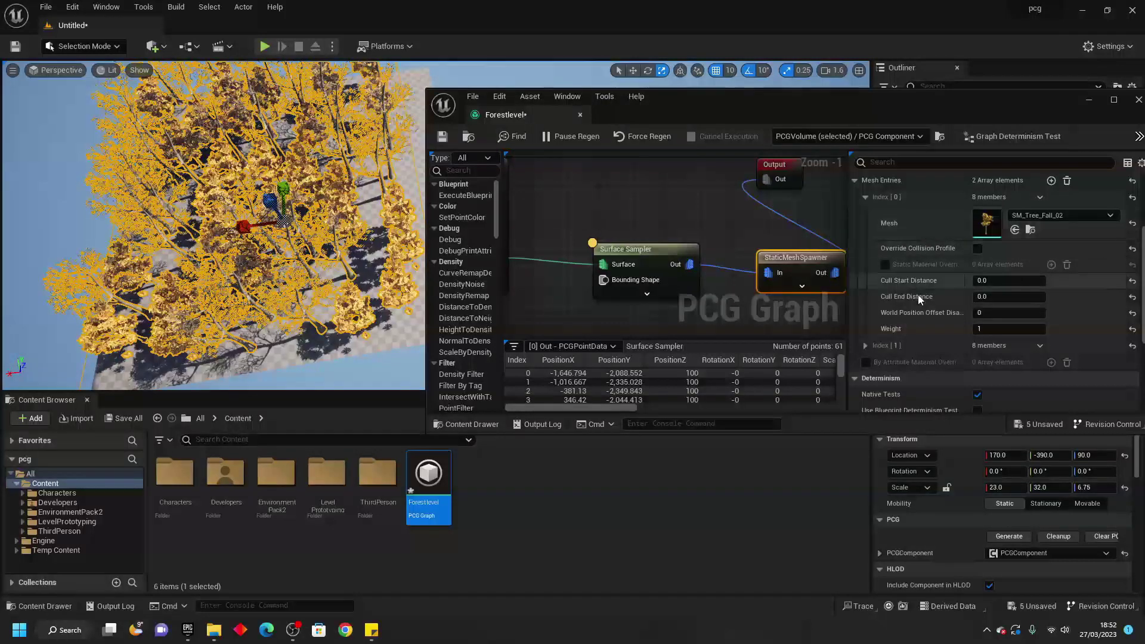
{"action": "scroll", "coordinate": [882, 338], "scroll_direction": "down", "scroll_amount": 1}
{"action": "left_click", "coordinate": [865, 327]}
{"action": "scroll", "coordinate": [985, 357], "scroll_direction": "down", "scroll_amount": 5}
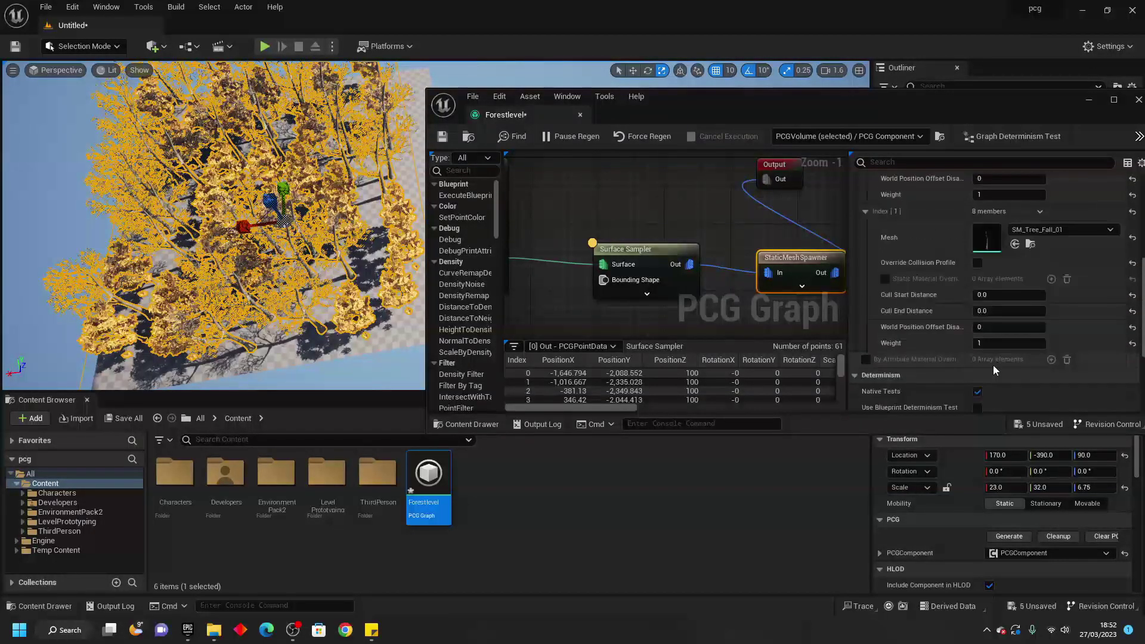
{"action": "left_click", "coordinate": [994, 343]}
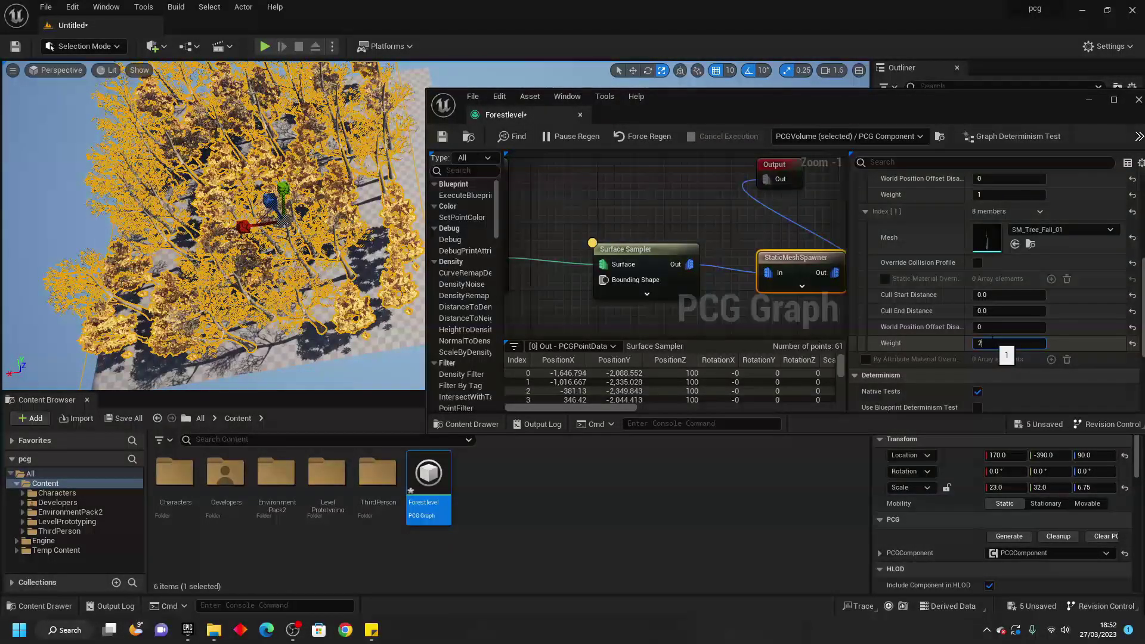
{"action": "type", "text": "2"}
{"action": "key", "text": "Return"}
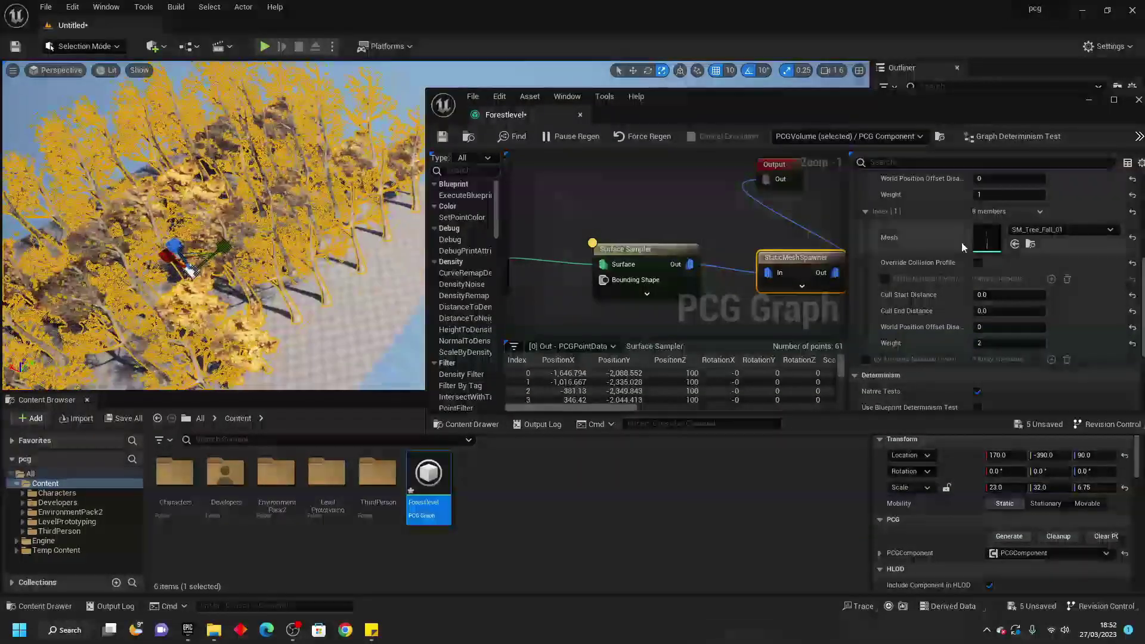
- Compare the two mesh entries' settings, and minimize the Forestlevel graph editor to inspect the forest in the viewport
{"action": "scroll", "coordinate": [961, 242], "scroll_direction": "up", "scroll_amount": 5}
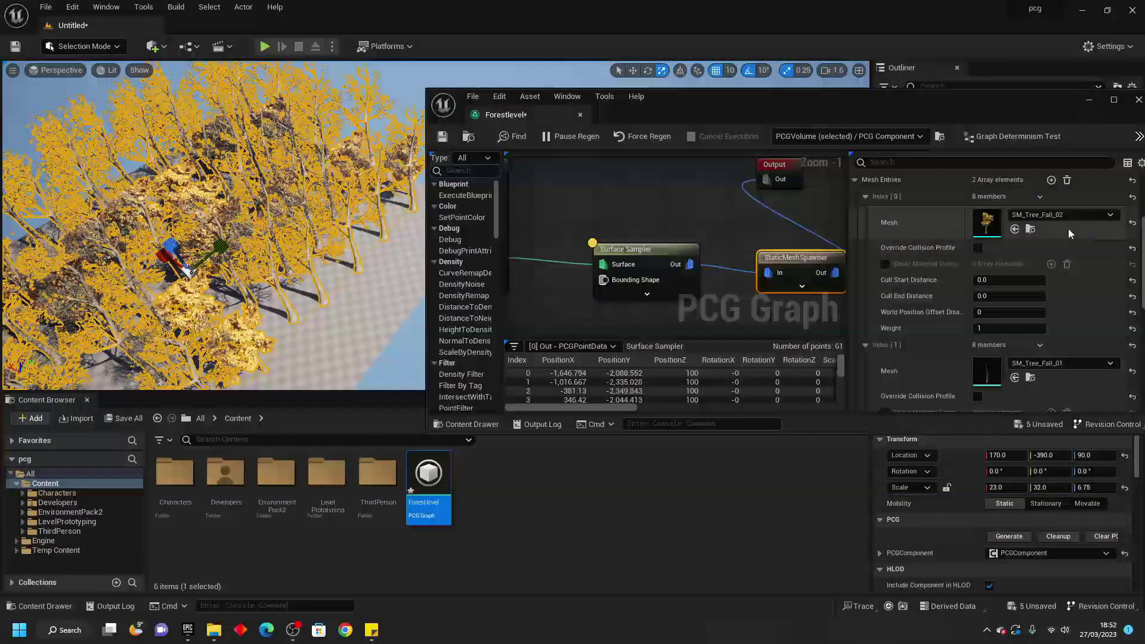
{"action": "scroll", "coordinate": [1068, 309], "scroll_direction": "down", "scroll_amount": 4}
{"action": "scroll", "coordinate": [993, 358], "scroll_direction": "up", "scroll_amount": 4}
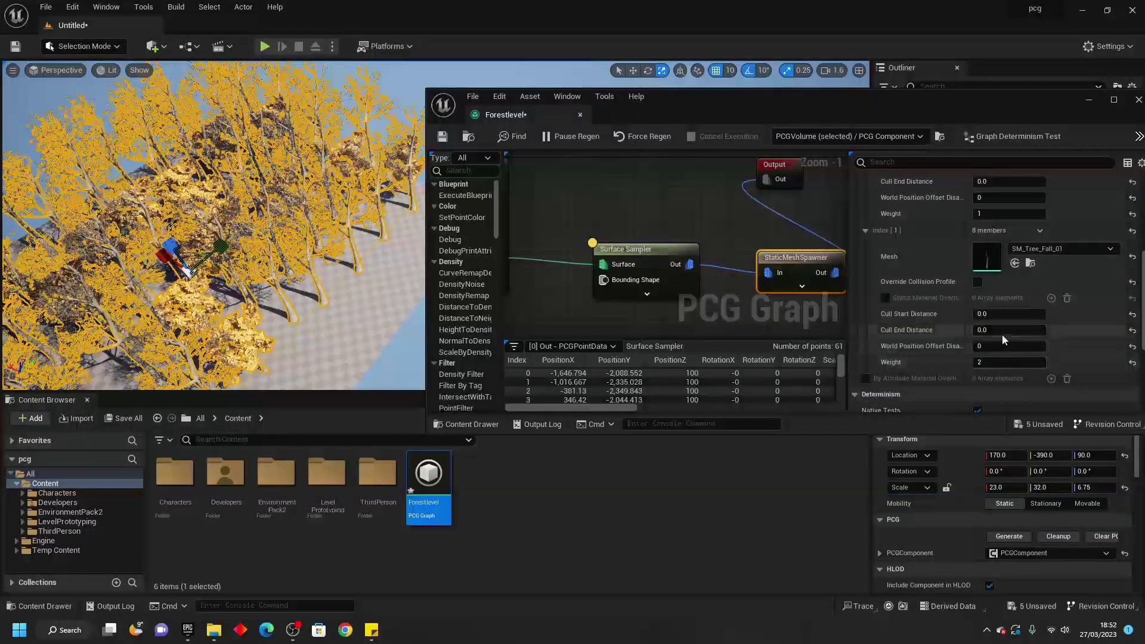
{"action": "right_click_drag", "start_coordinate": [238, 239], "coordinate": [209, 238]}
{"action": "left_click", "coordinate": [1089, 100]}
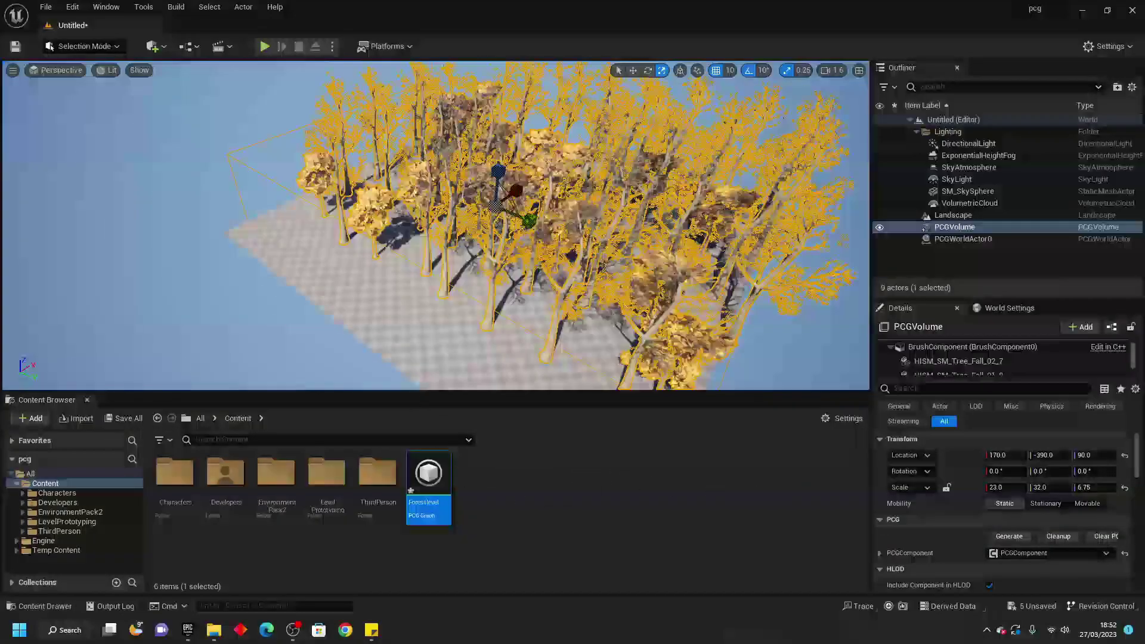
{"action": "right_click_drag", "start_coordinate": [537, 179], "coordinate": [489, 179]}
- Play the level and run the third-person character among the generated trees
{"action": "left_click", "coordinate": [264, 46]}
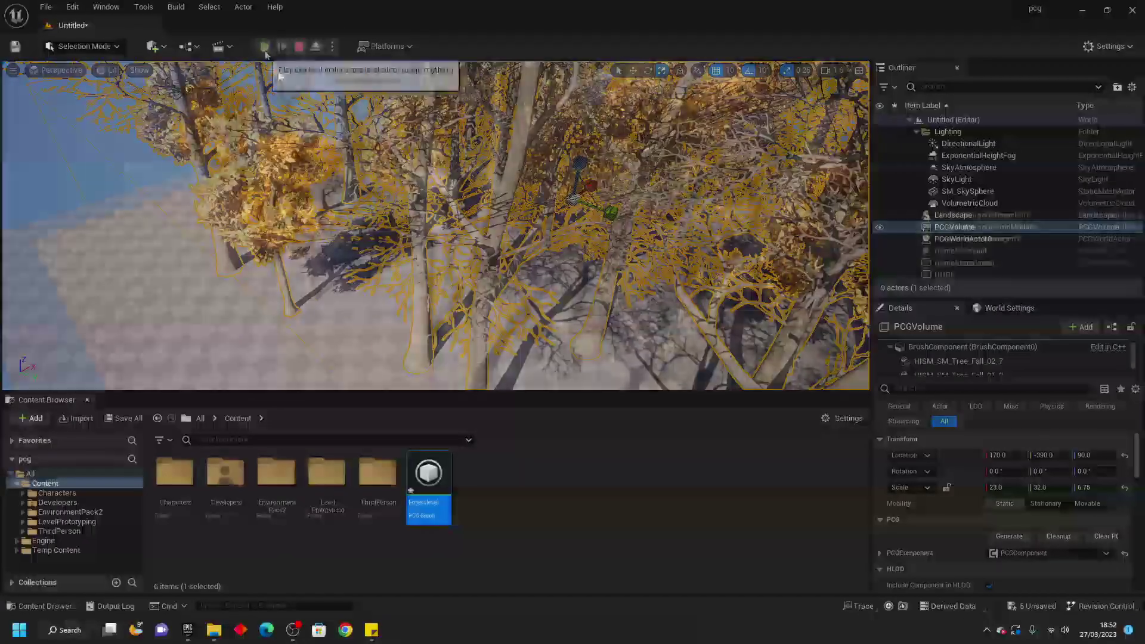
{"action": "key", "text": "w"}
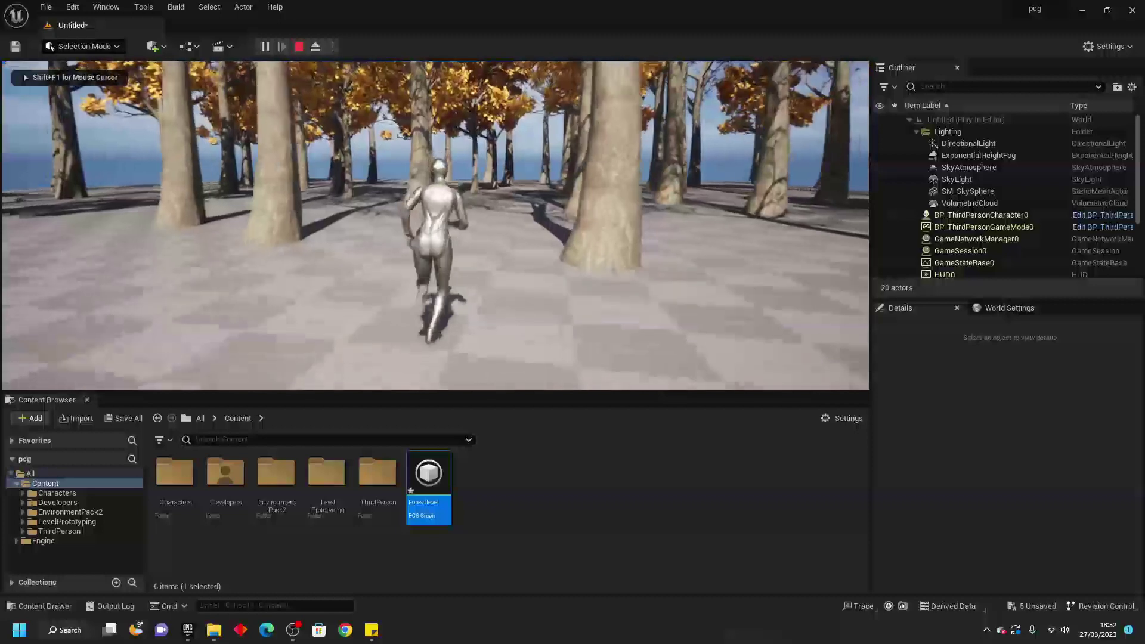
{"action": "key", "text": "w"}
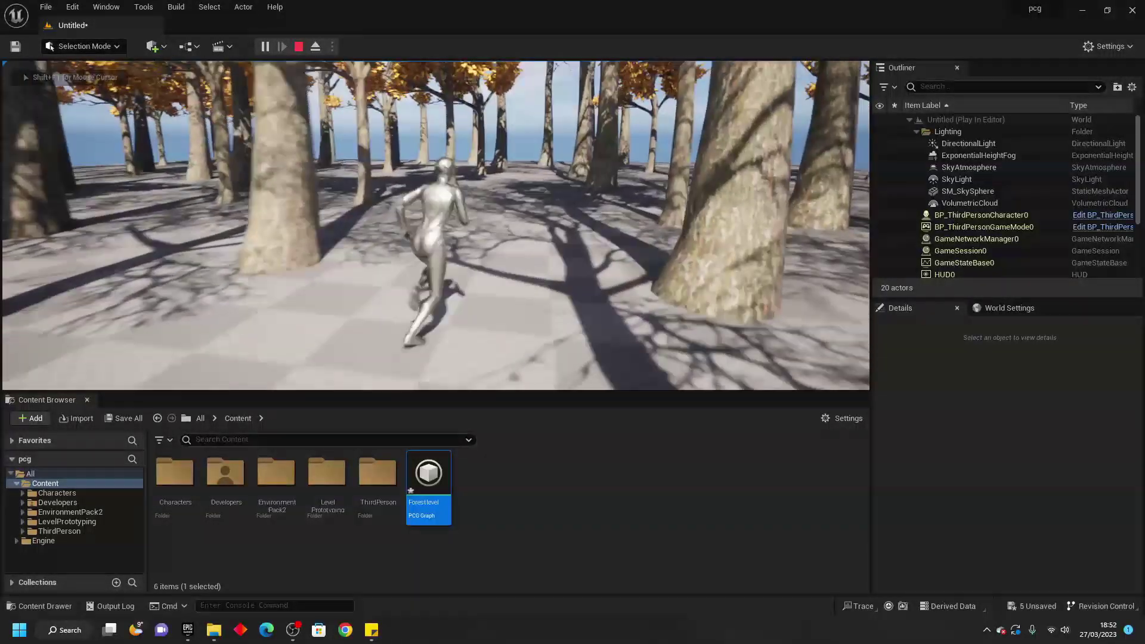
{"action": "key", "text": "s"}
{"action": "key", "text": "a"}
{"action": "key", "text": "s"}
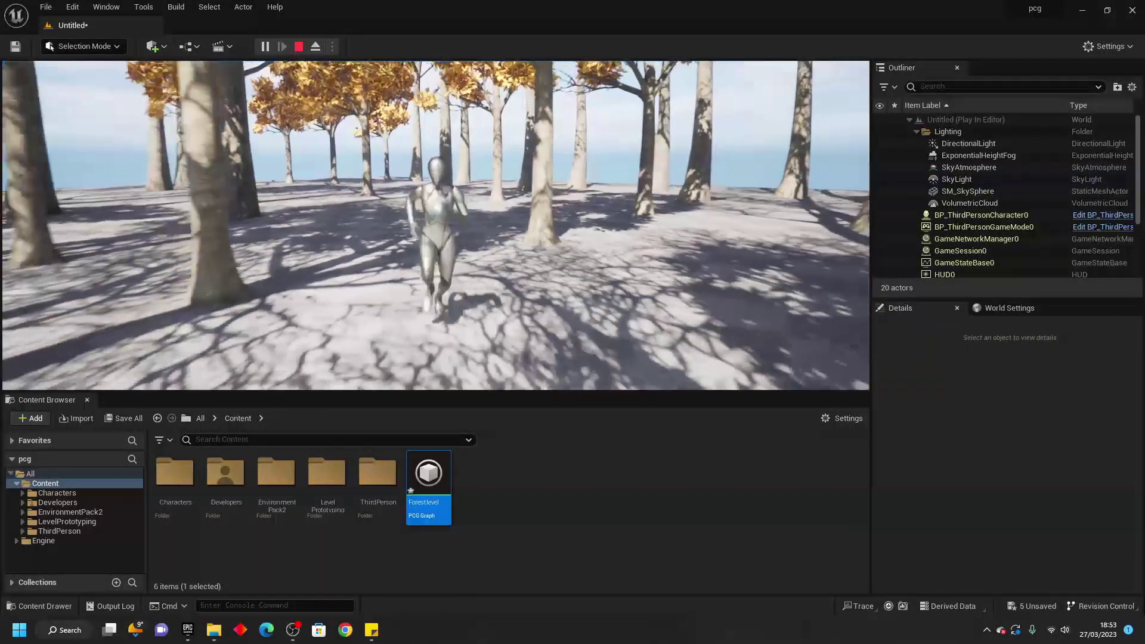
{"action": "key", "text": "a"}
{"action": "key", "text": "w"}
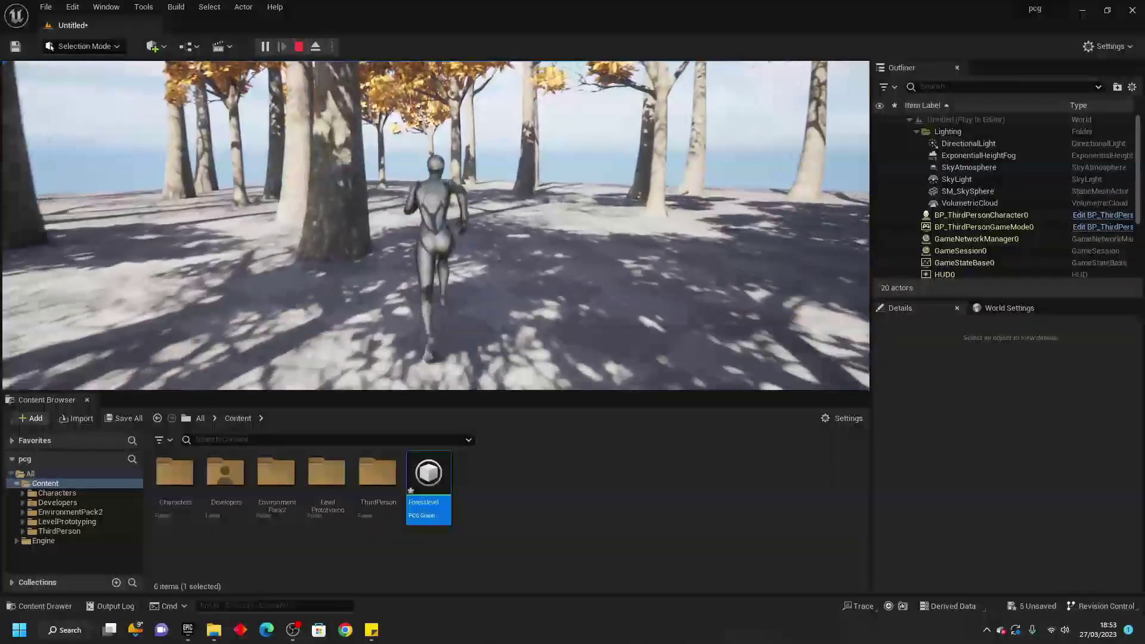
{"action": "key", "text": "s"}
{"action": "key", "text": "w"}
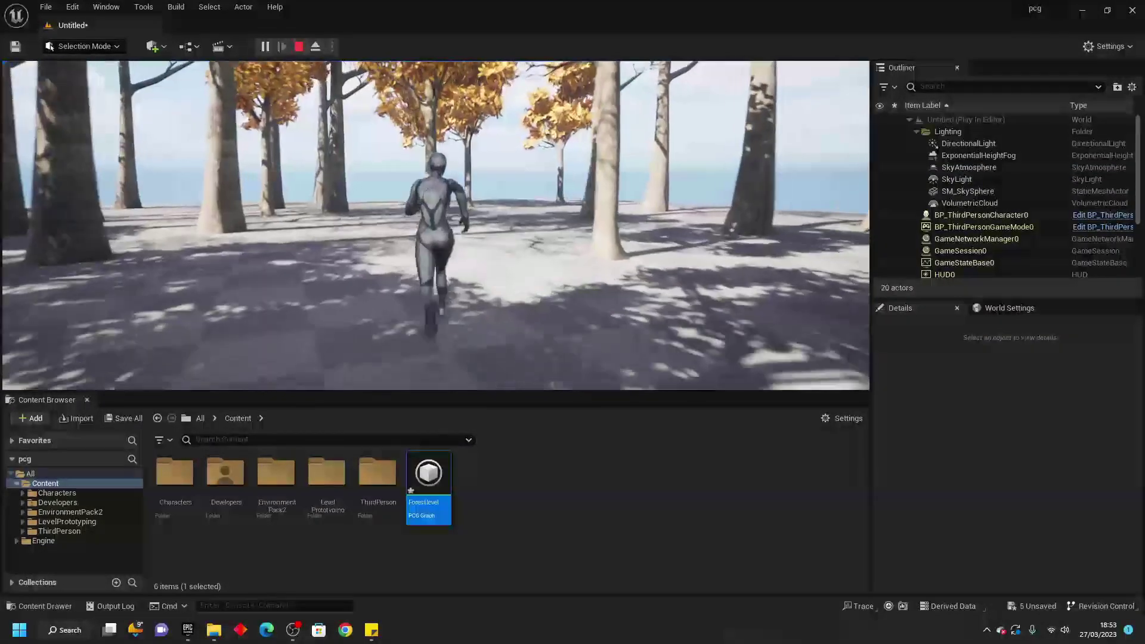
{"action": "key", "text": "d"}
{"action": "key", "text": "s"}
{"action": "key", "text": "a"}
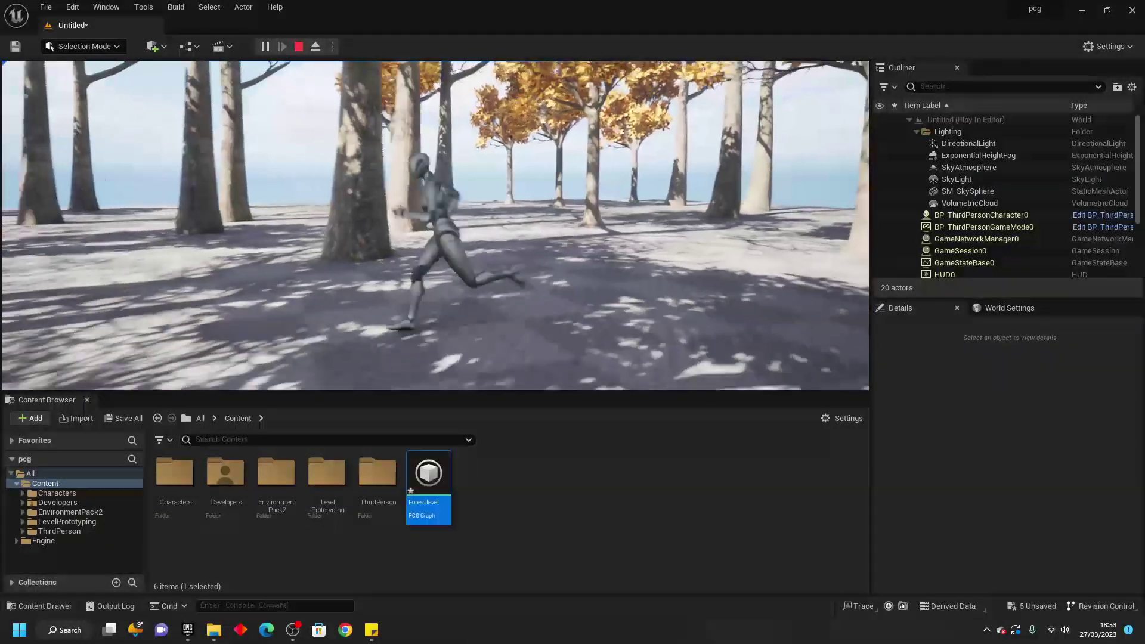
{"action": "key", "text": "w"}
{"action": "key", "text": "s"}
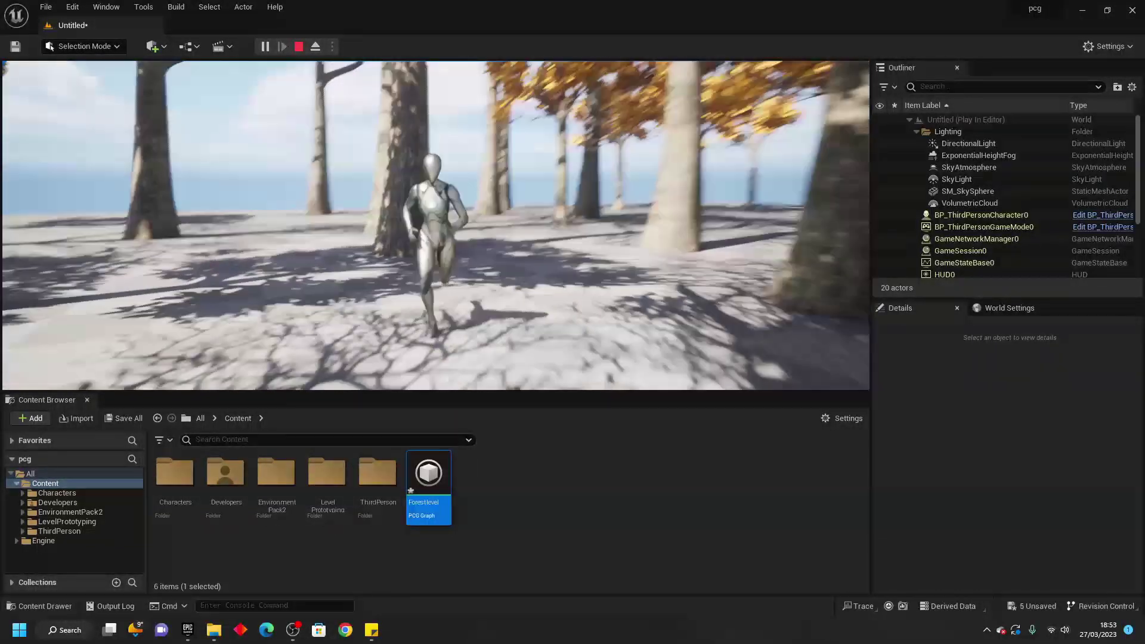